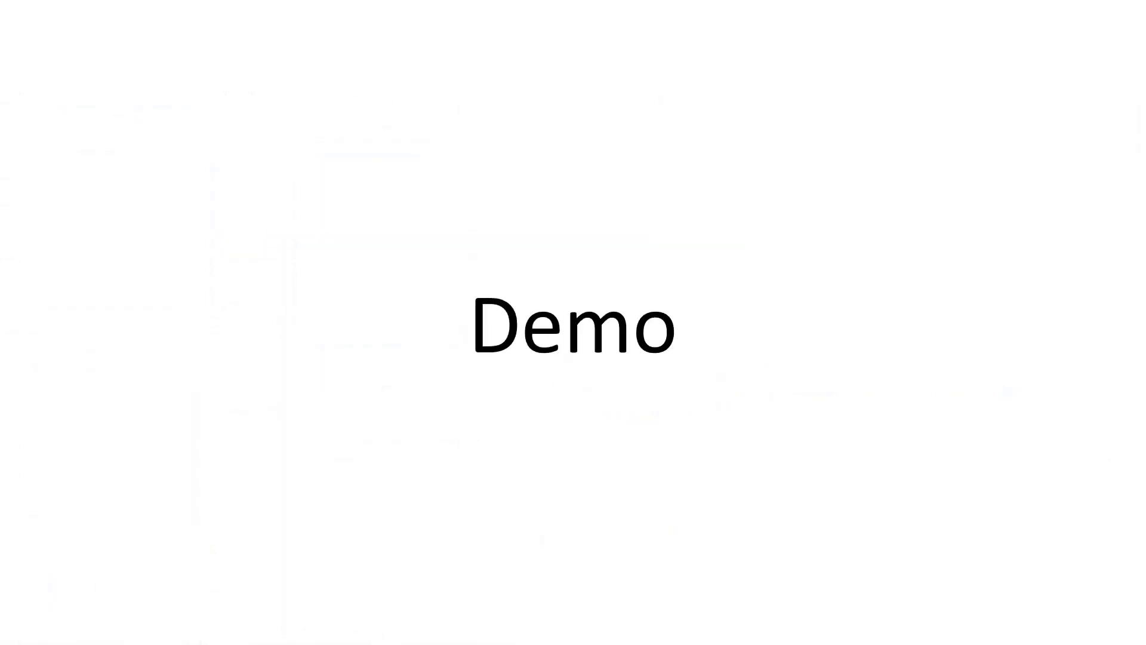
# End the slide show and close PowerPoint to switch to the ActiveDEMAND campaign in the browser
pyautogui.press('Escape')
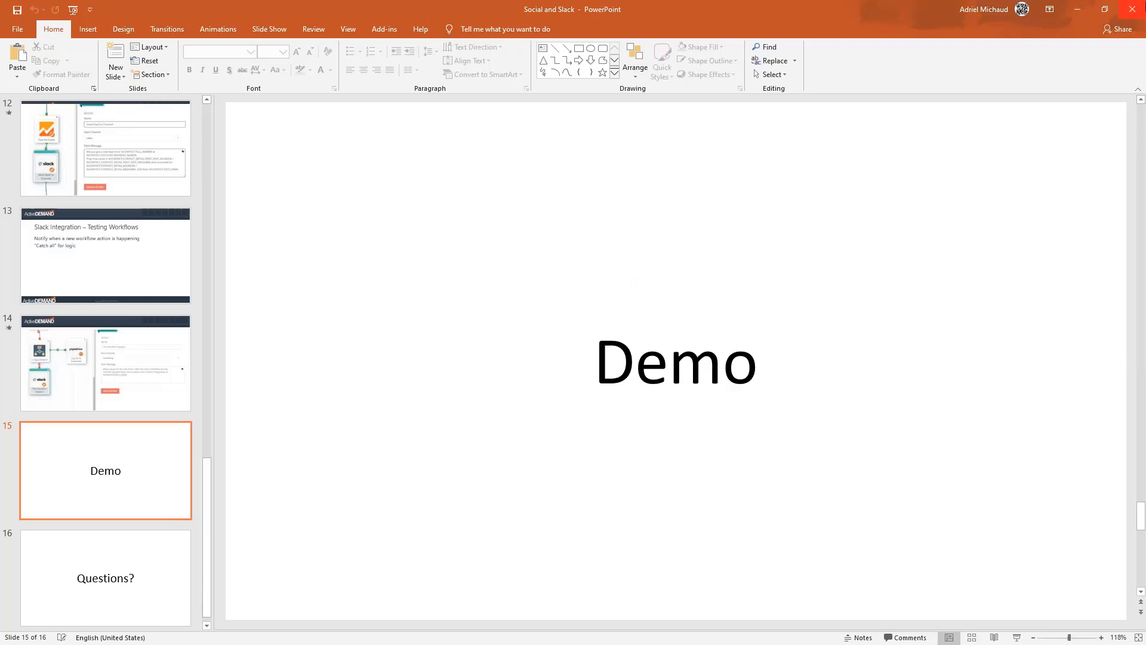
pyautogui.click(1137, 6)
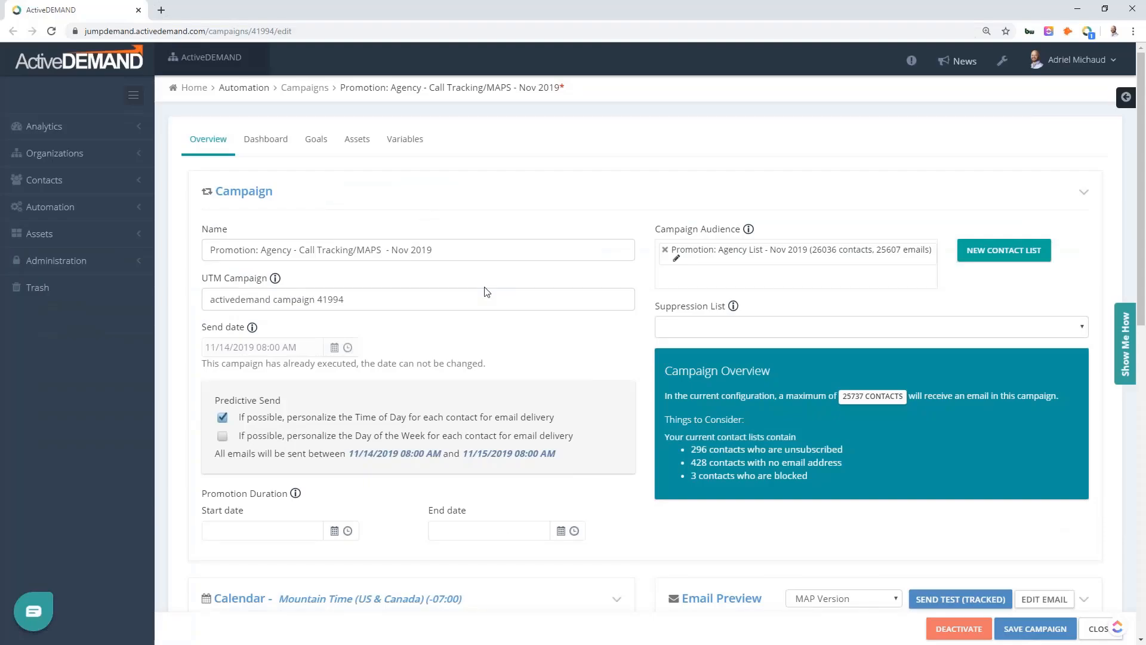
pyautogui.scroll(-3, 486, 289)
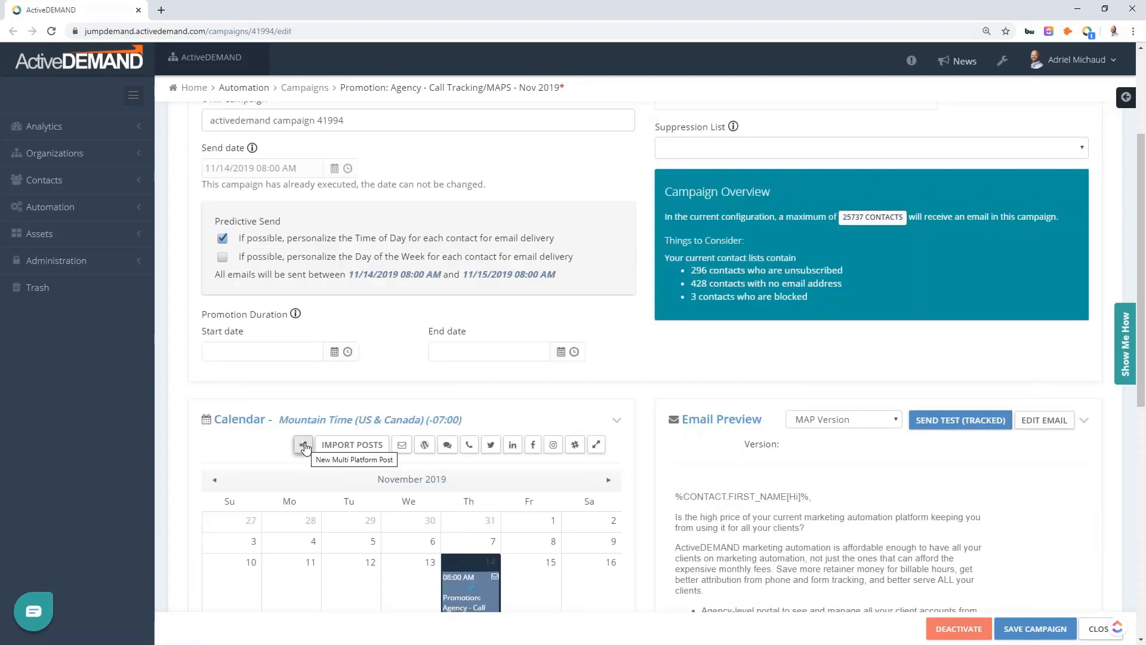
pyautogui.click(305, 445)
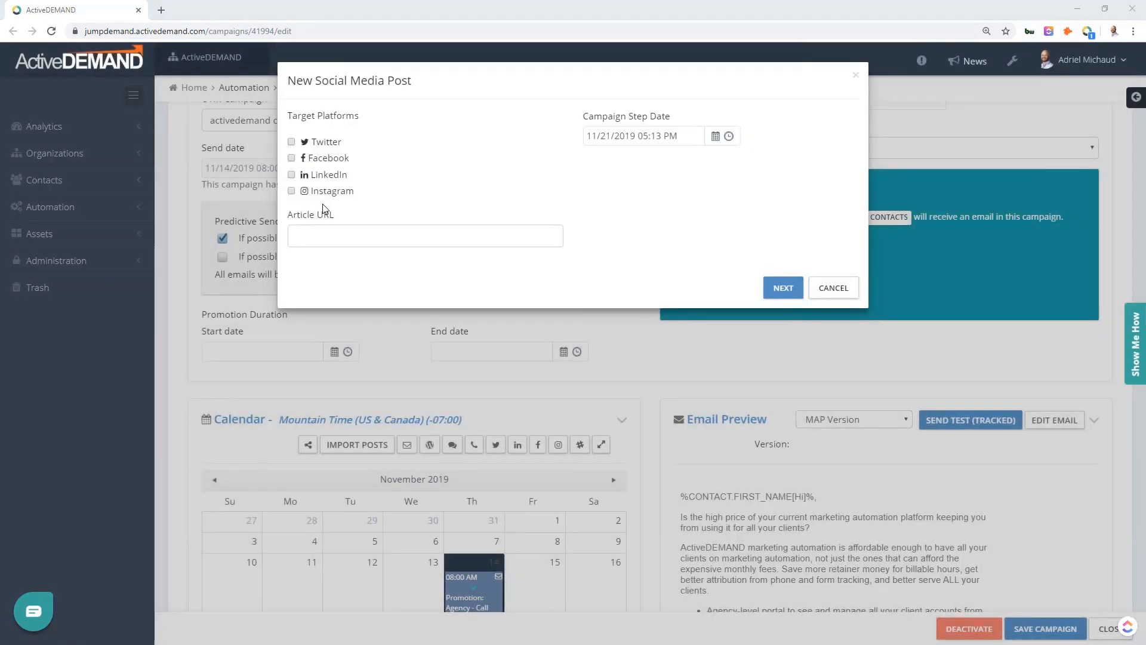
pyautogui.click(382, 238)
pyautogui.hotkey('ctrl', 'v')
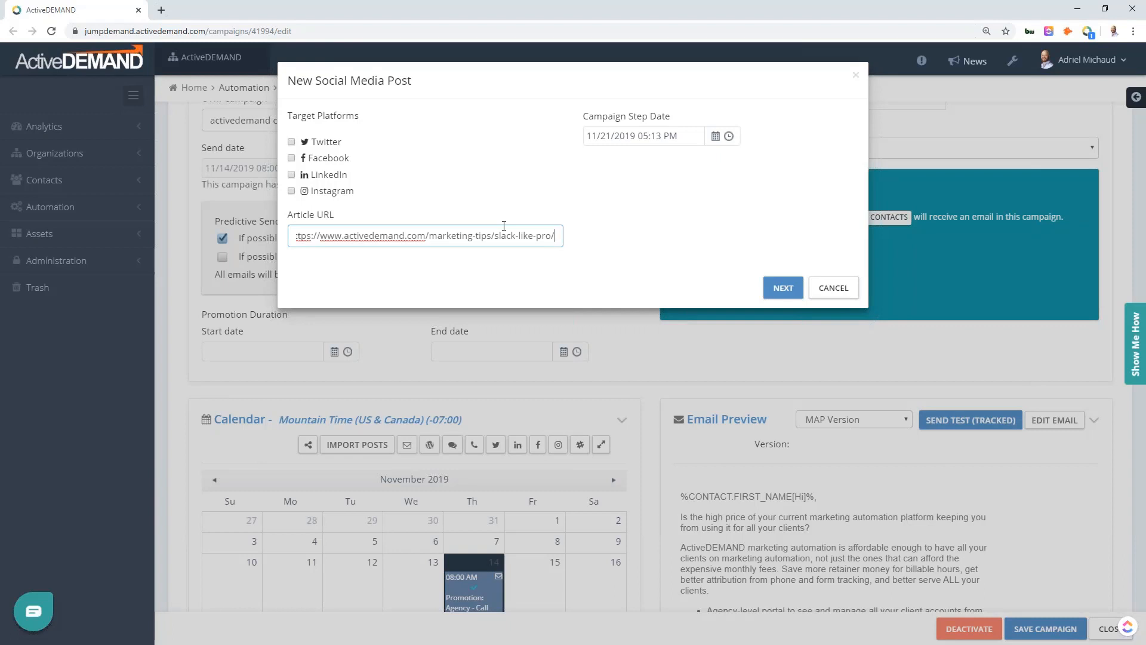
pyautogui.click(323, 159)
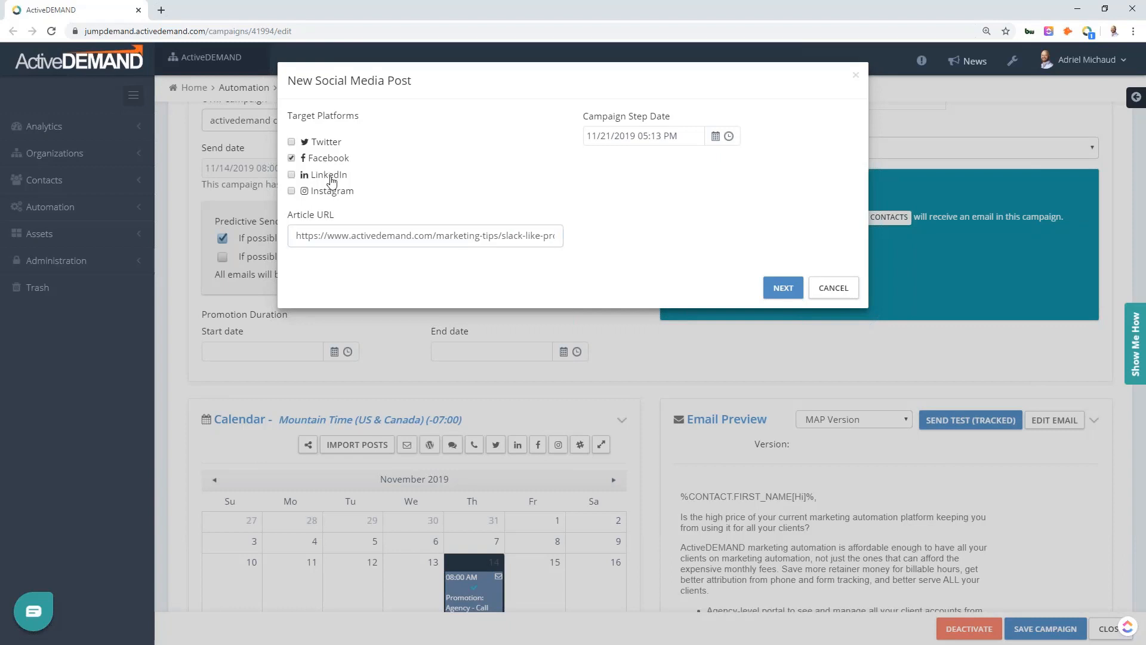
pyautogui.click(331, 178)
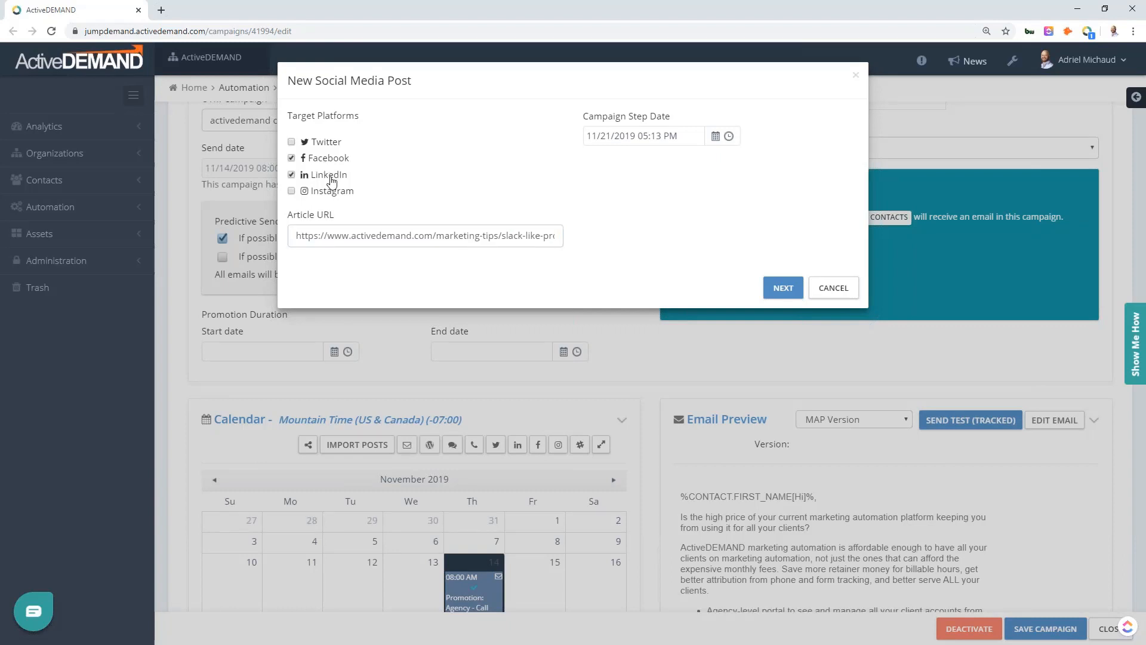
pyautogui.click(790, 293)
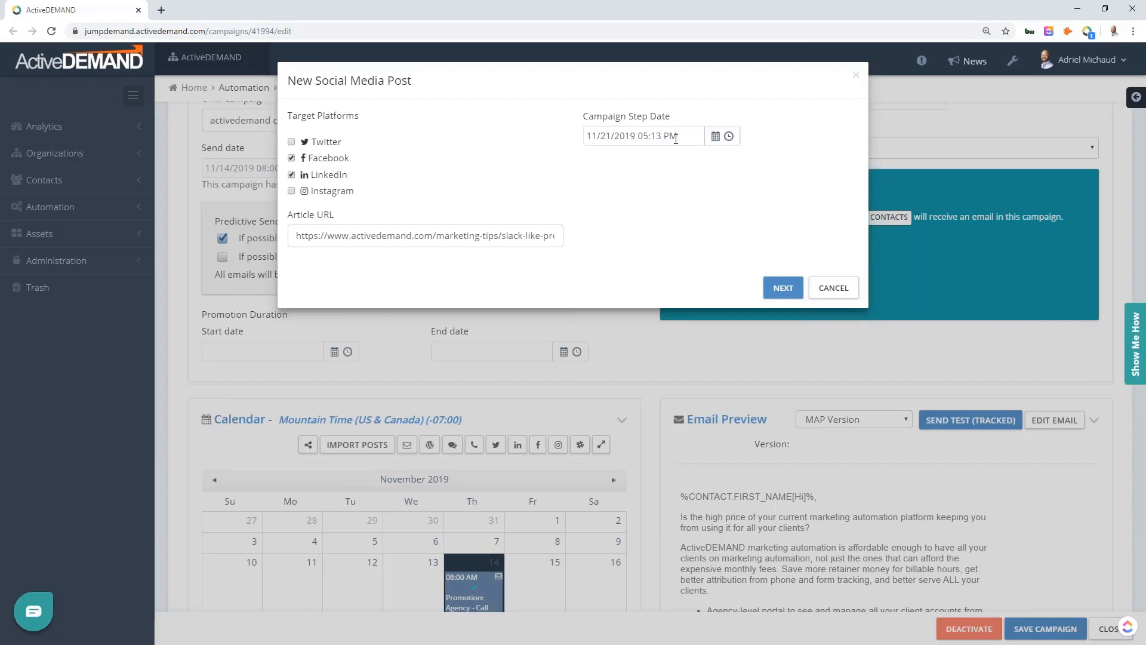
# Set the post's campaign step date to 11/29/2019 and continue to the individual post details
pyautogui.click(729, 136)
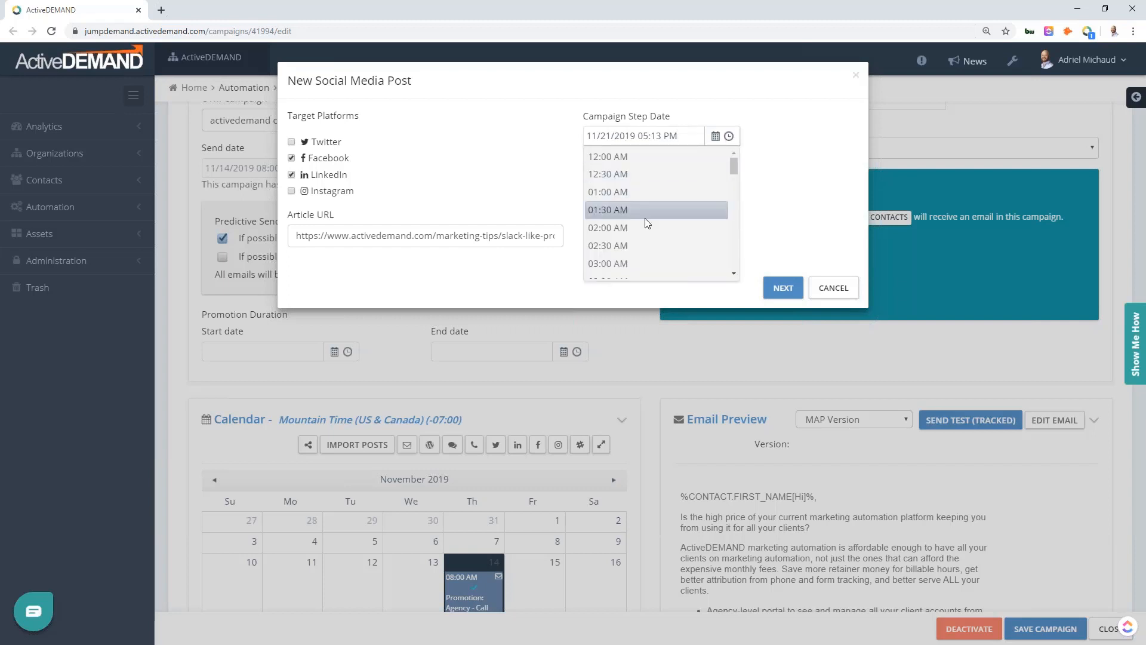
pyautogui.click(716, 137)
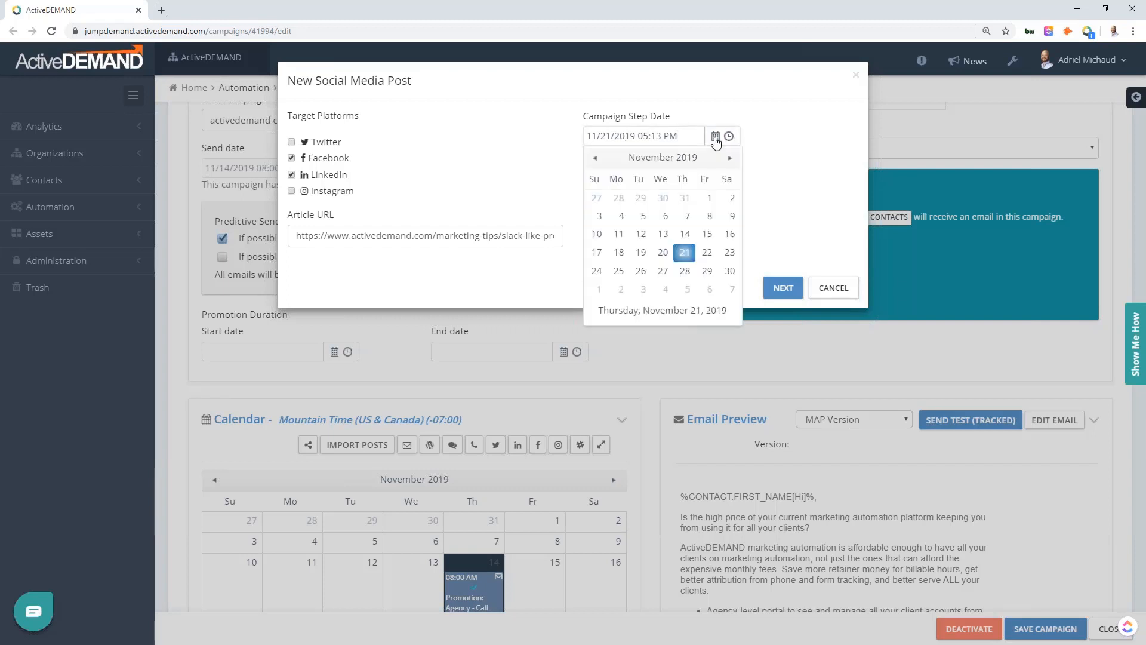
pyautogui.click(707, 270)
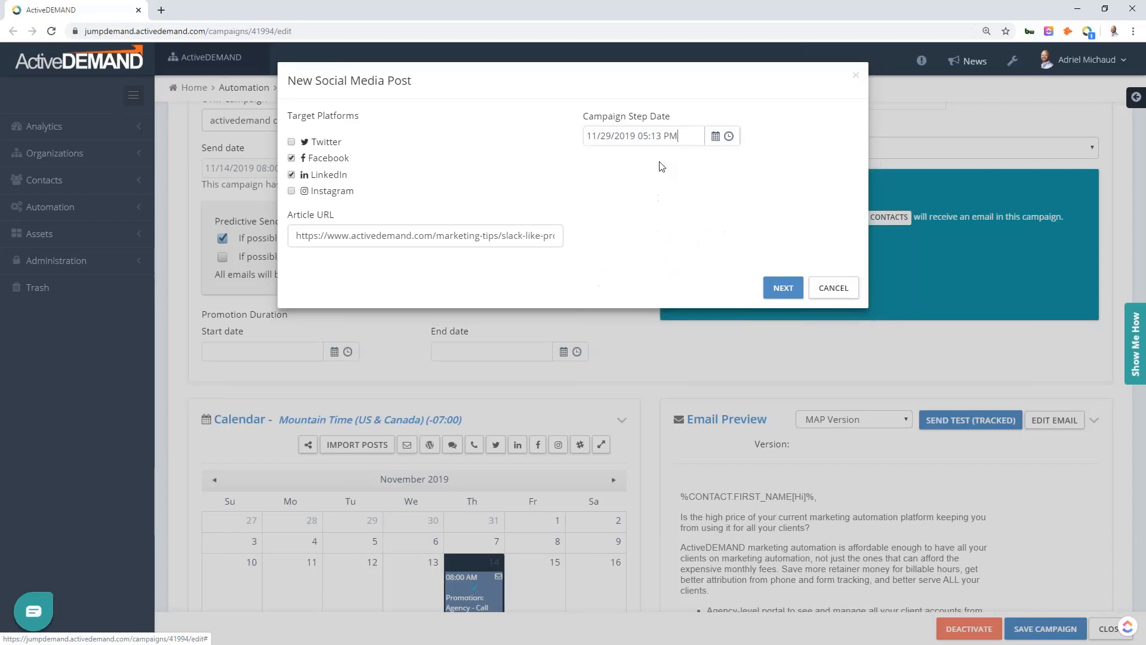
pyautogui.click(779, 287)
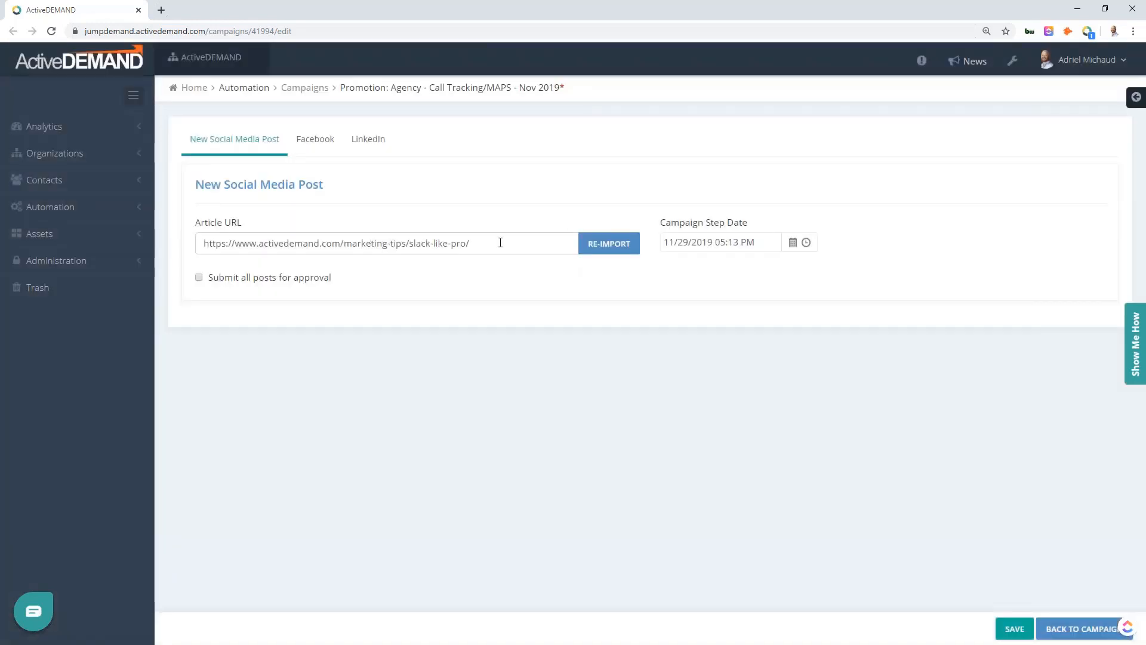
# Complete the Facebook post's campaign step name so it reads "How to Slack Like a Pro"
pyautogui.click(324, 145)
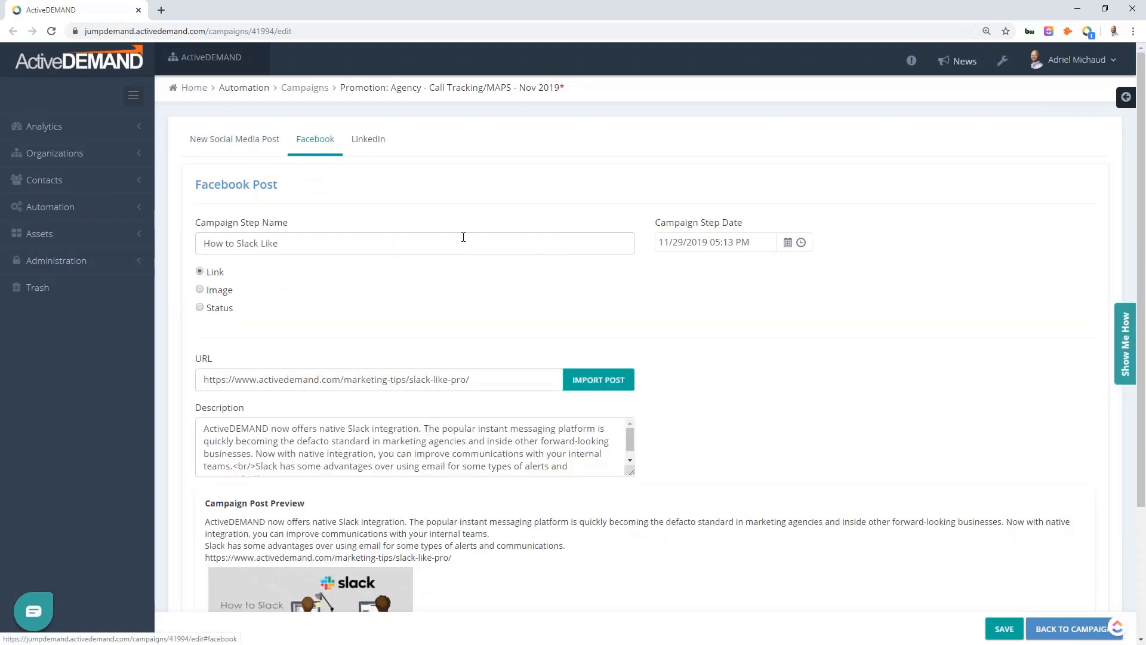
pyautogui.click(301, 249)
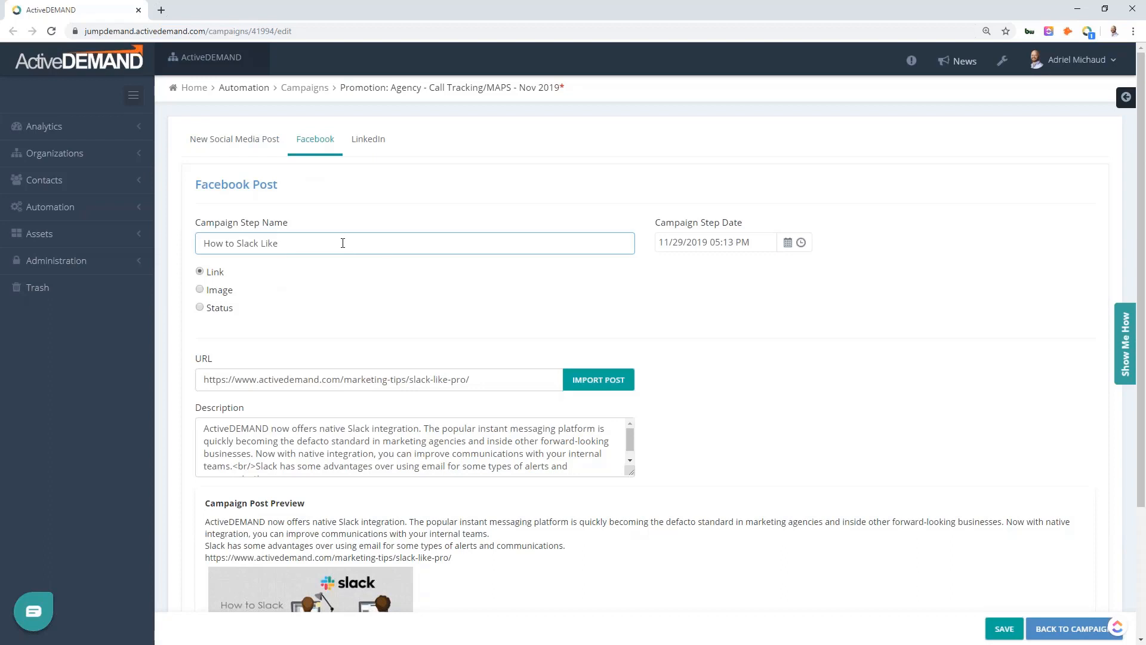
pyautogui.scroll(-1, 435, 267)
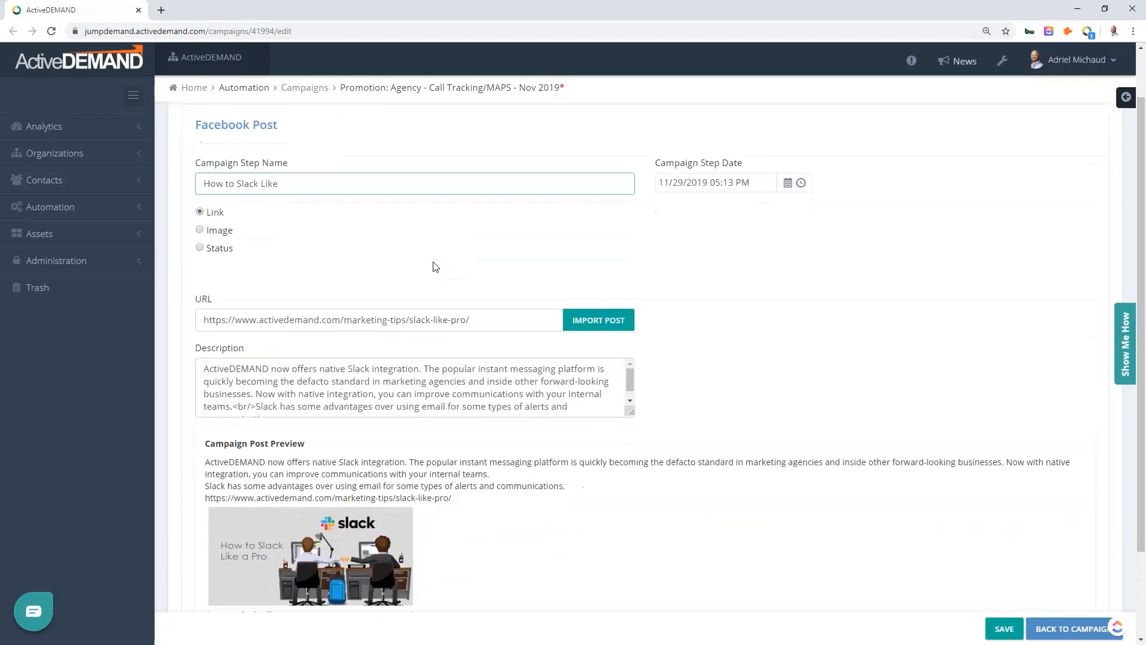
pyautogui.write('Like a Pro')
pyautogui.press('Left')
pyautogui.press('BackSpace')
pyautogui.press('BackSpace')
pyautogui.press('BackSpace')
pyautogui.press('BackSpace')
pyautogui.press('BackSpace')
pyautogui.scroll(1, 474, 258)
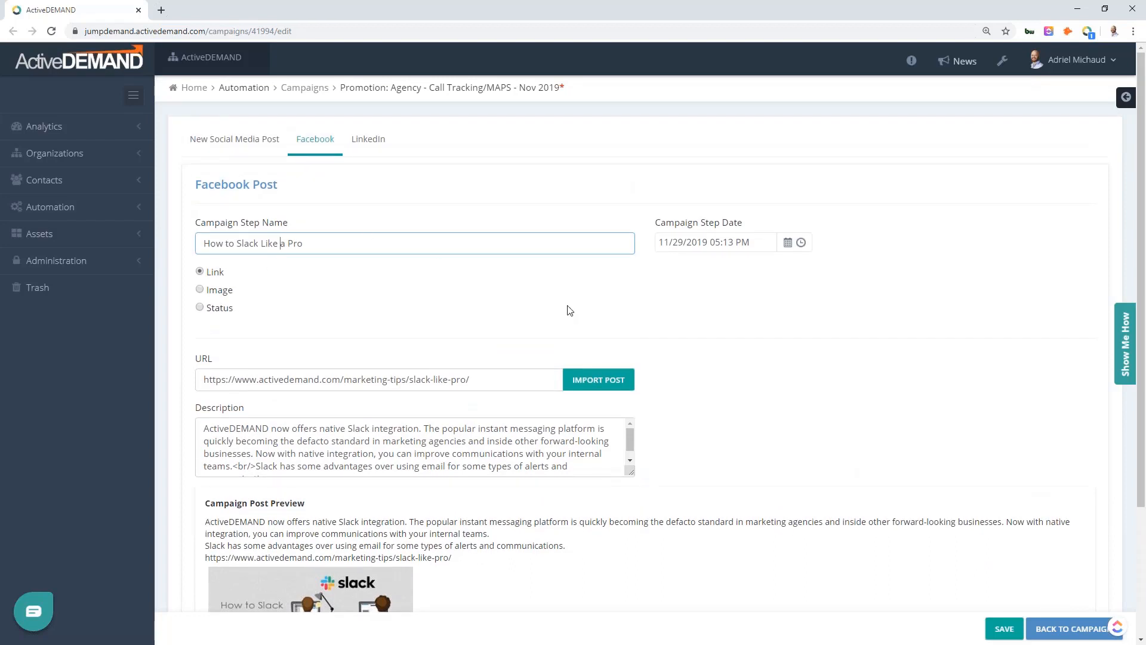
# Review the Facebook post's imported description and its campaign post preview
pyautogui.scroll(-2, 570, 310)
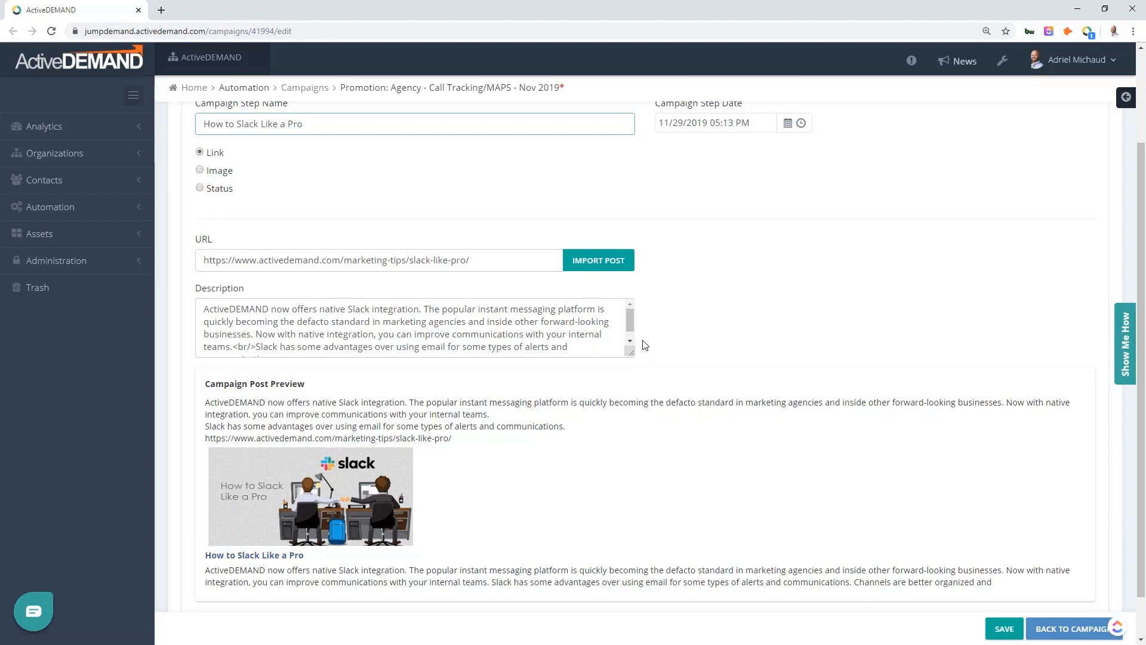
pyautogui.moveTo(631, 324); pyautogui.dragTo(631, 317)
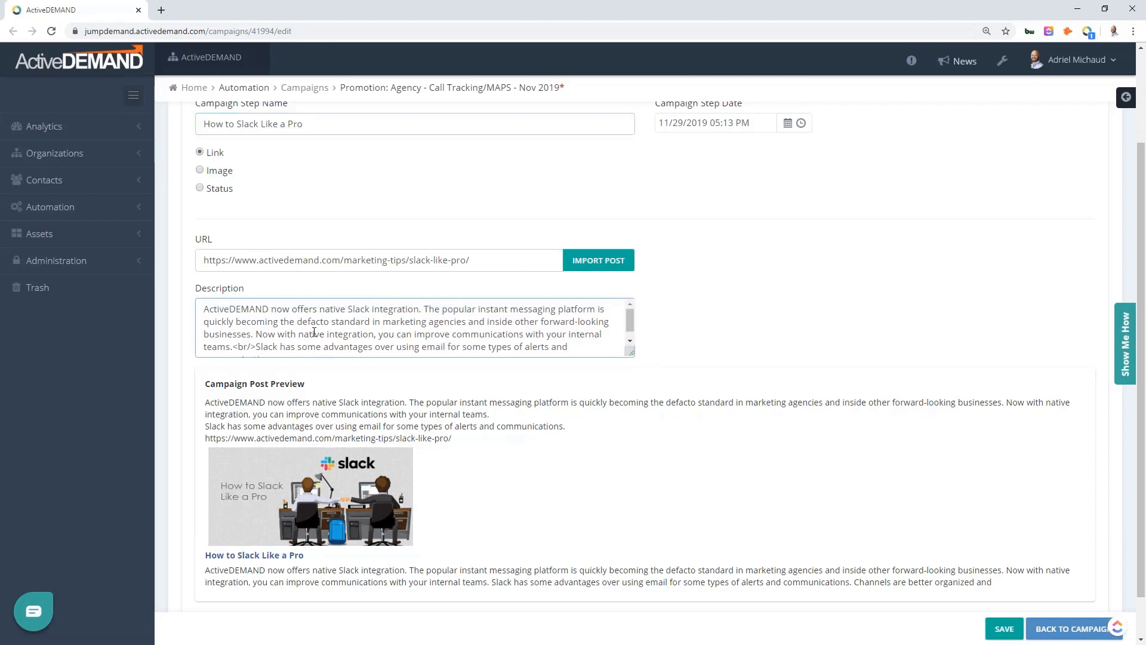
pyautogui.scroll(-1, 439, 335)
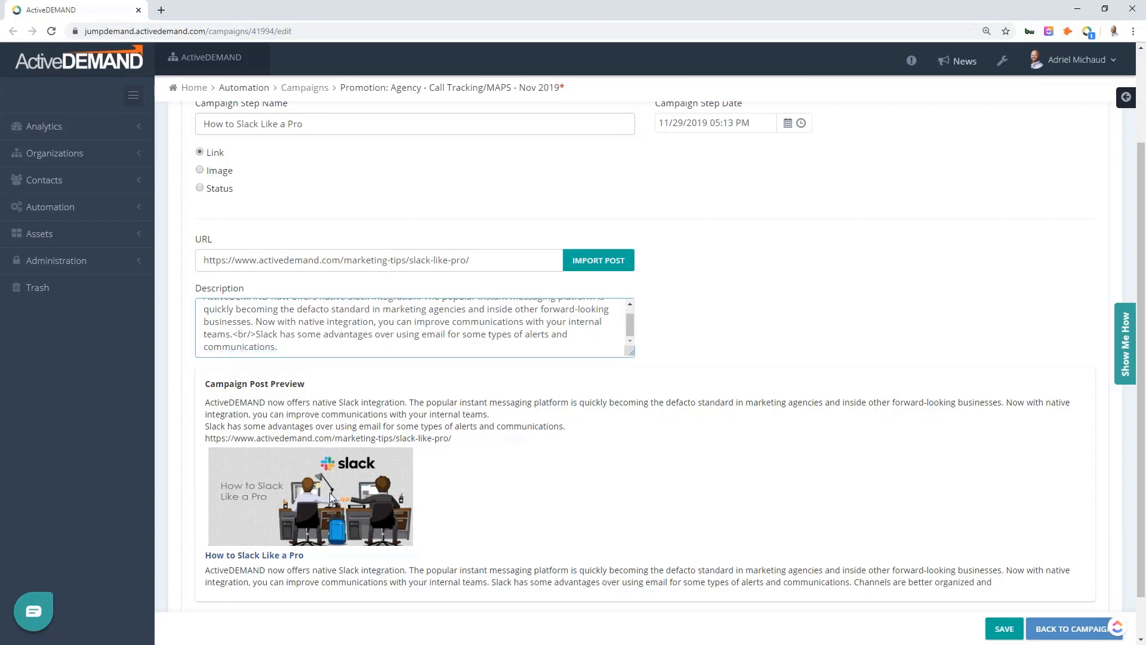
pyautogui.scroll(2, 535, 471)
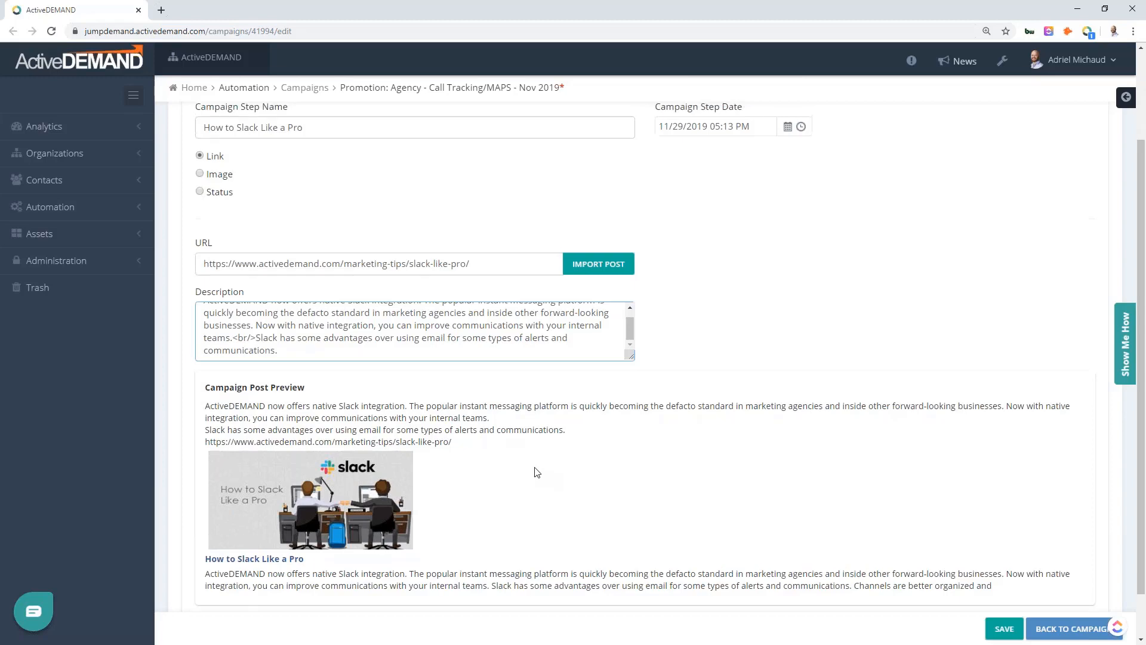
pyautogui.scroll(-3, 739, 456)
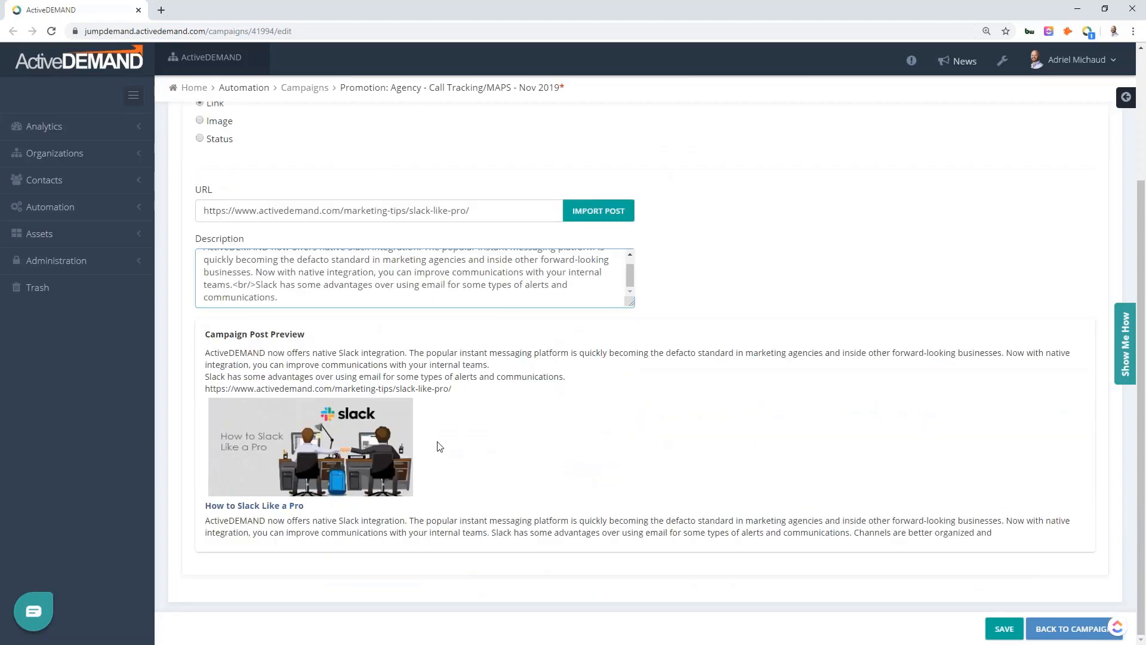
pyautogui.scroll(3, 754, 401)
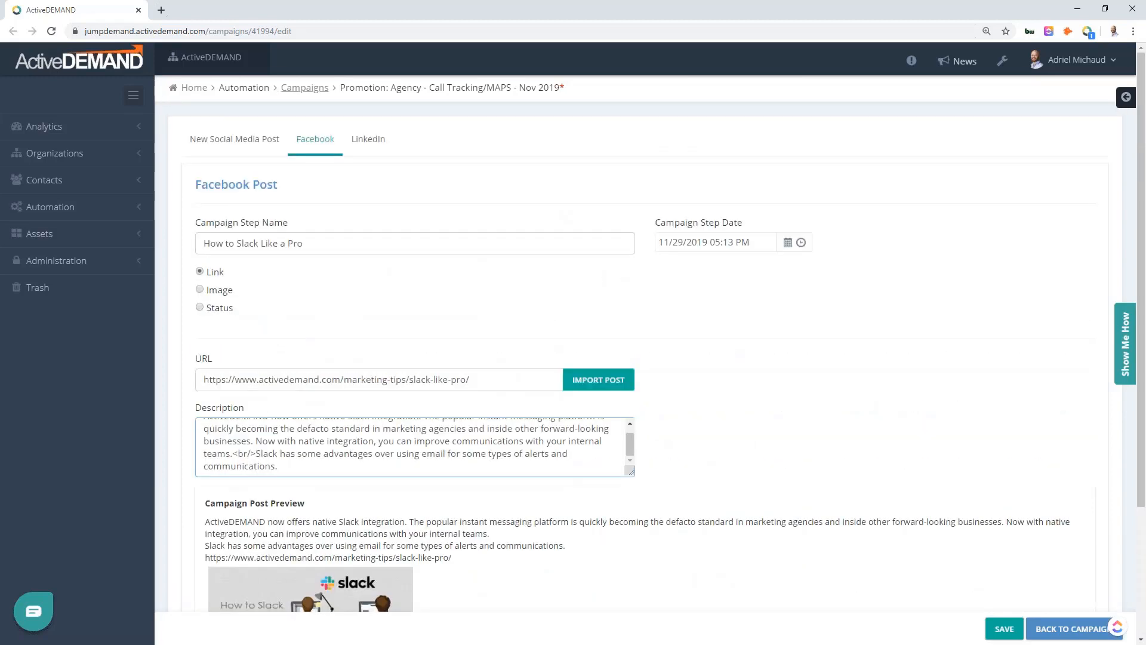
# Use the "How to Slack Like a Pro" illustration from the article as the LinkedIn post image and save the social posts
pyautogui.click(371, 140)
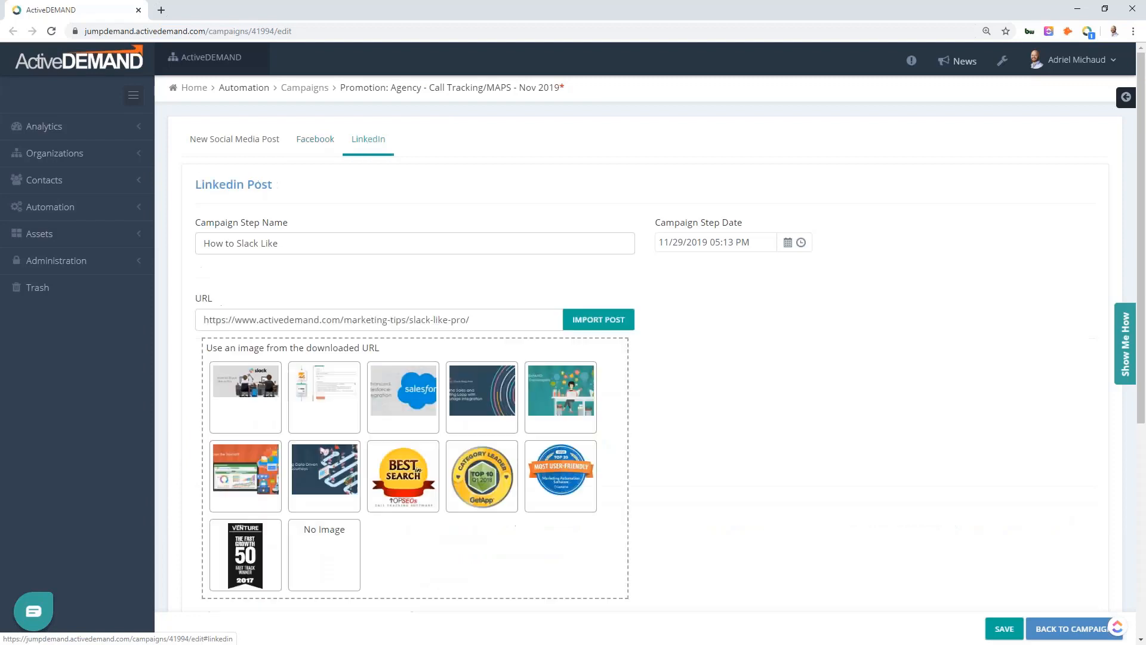
pyautogui.scroll(-2, 258, 208)
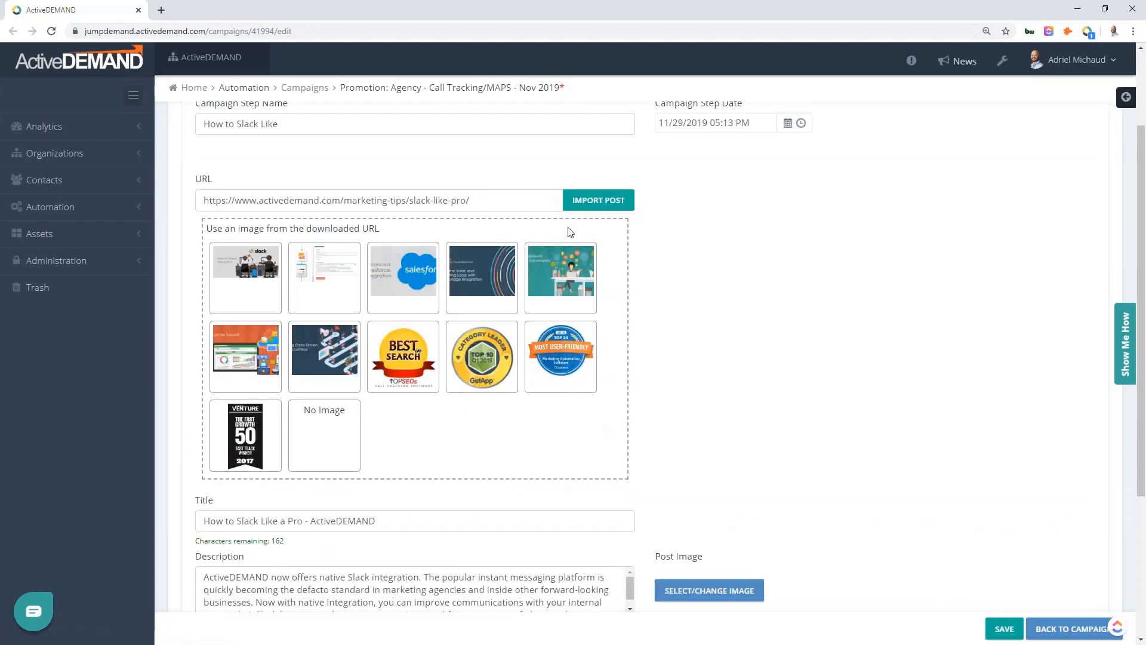
pyautogui.click(257, 272)
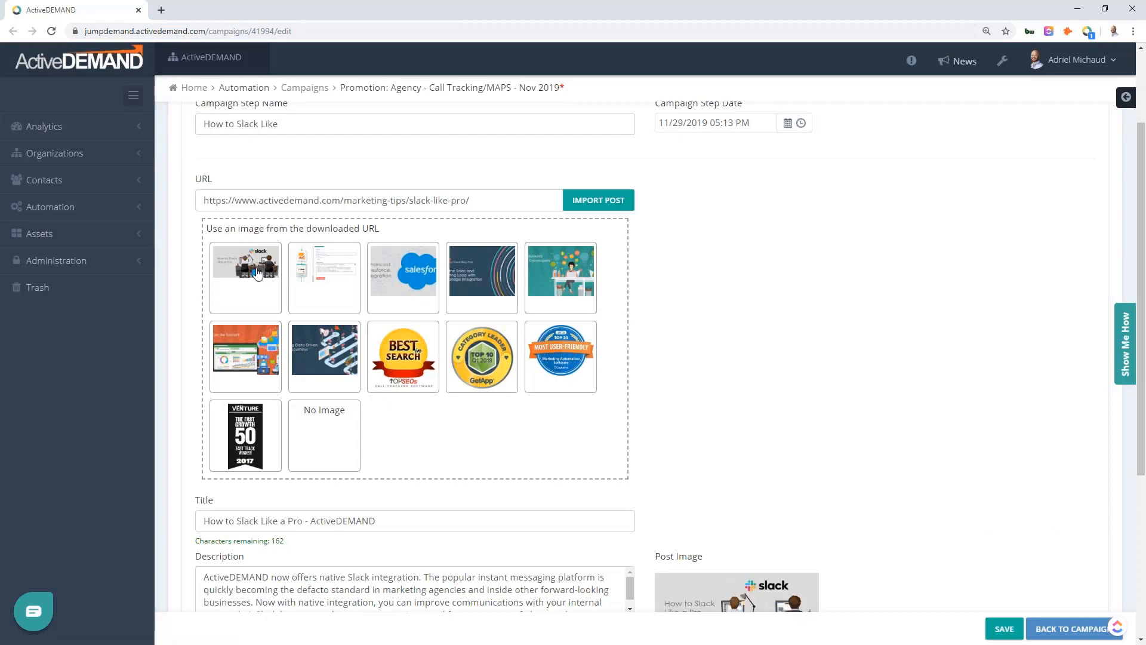
pyautogui.scroll(-3, 699, 348)
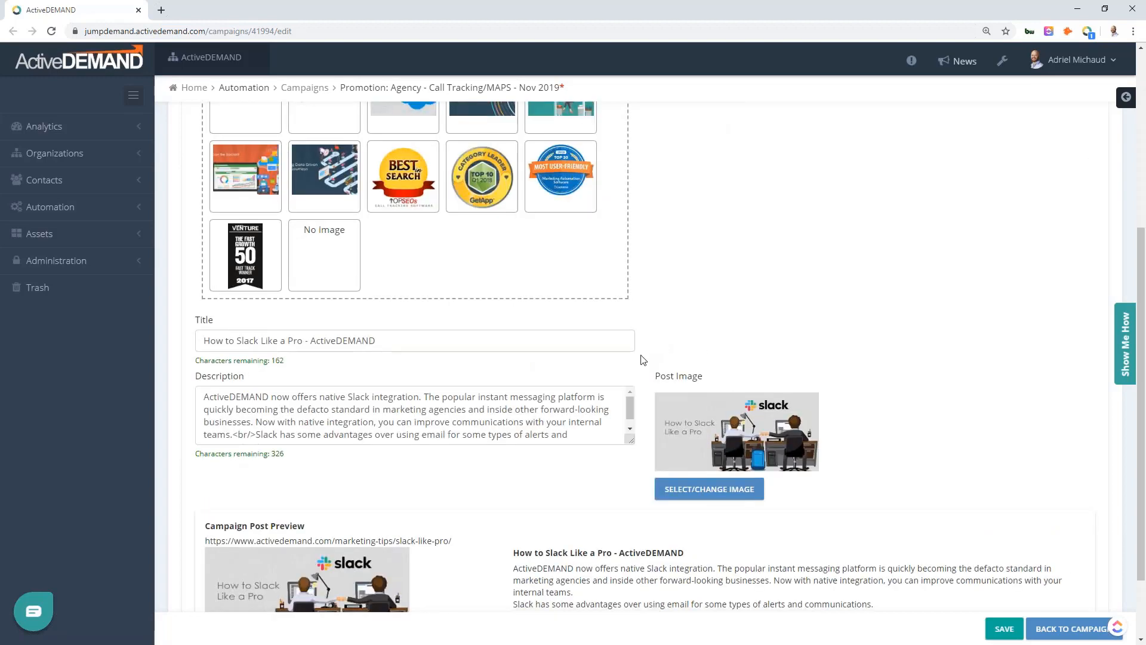
pyautogui.scroll(-2, 641, 361)
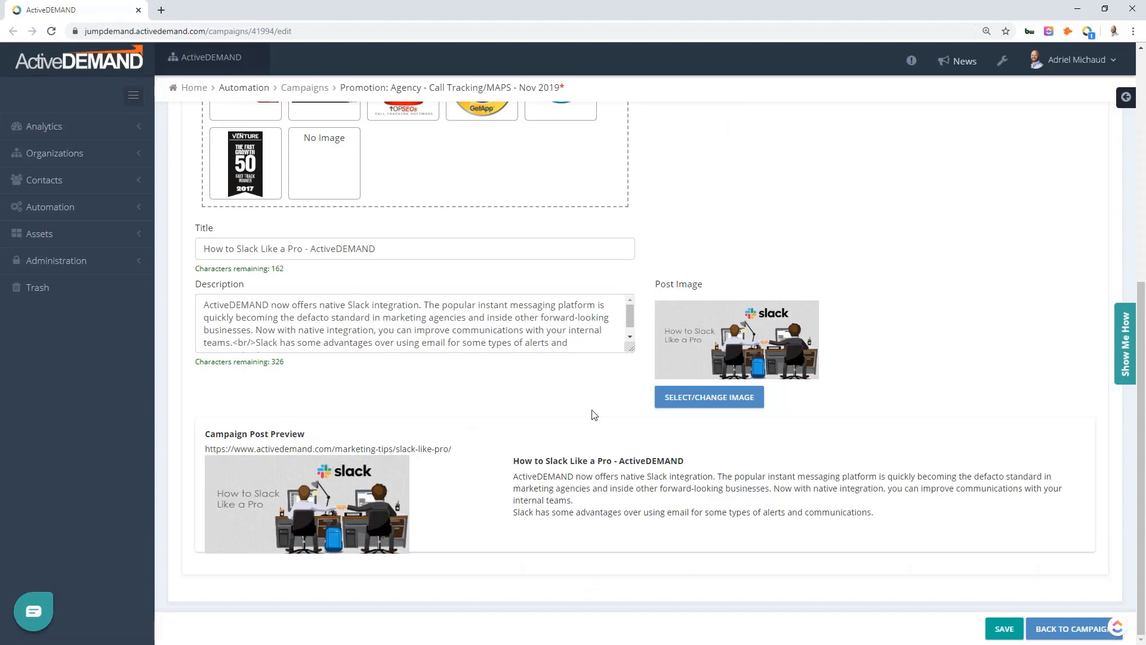
pyautogui.scroll(7, 519, 276)
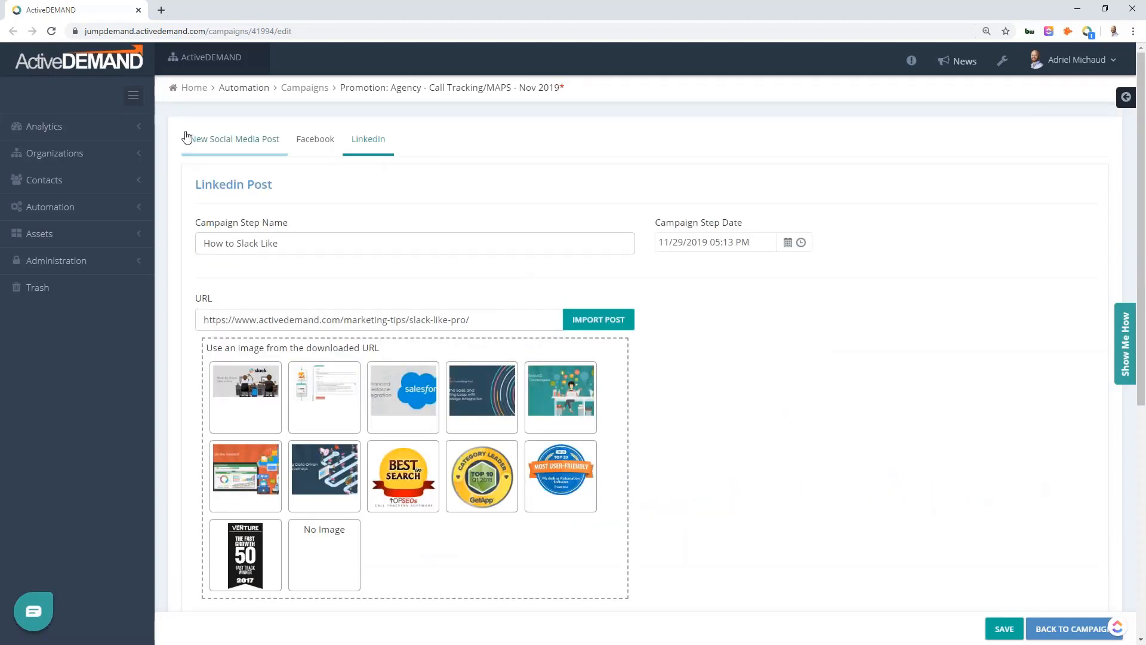
pyautogui.click(1003, 628)
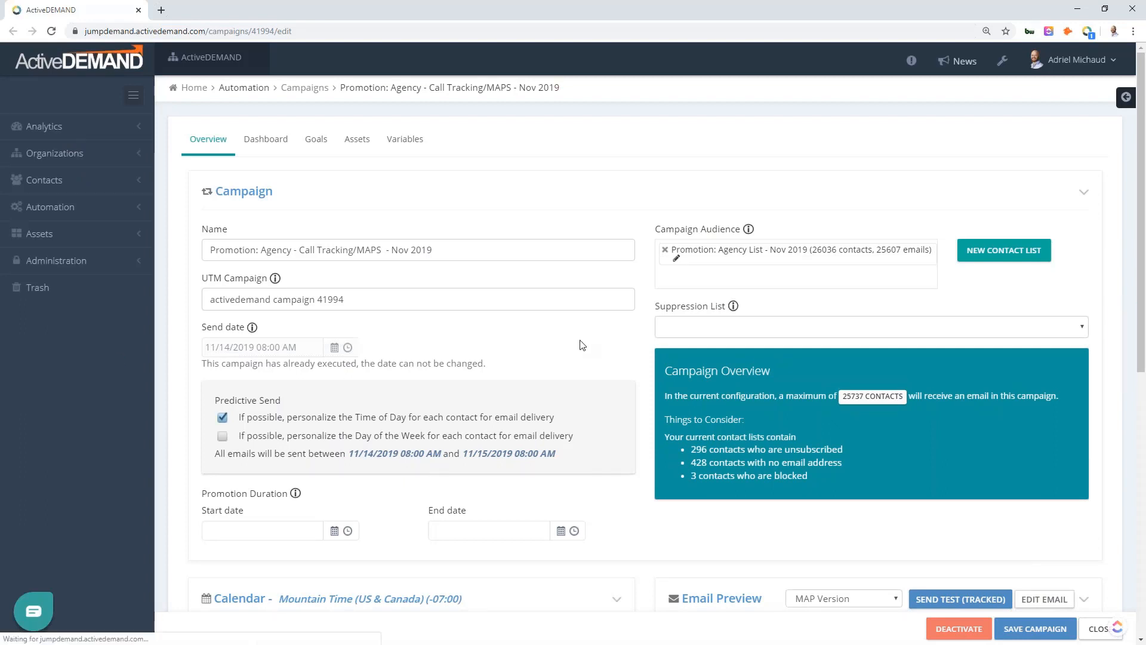
# Preview the Facebook and LinkedIn posts scheduled on November 29 in the campaign calendar
pyautogui.scroll(-2, 645, 367)
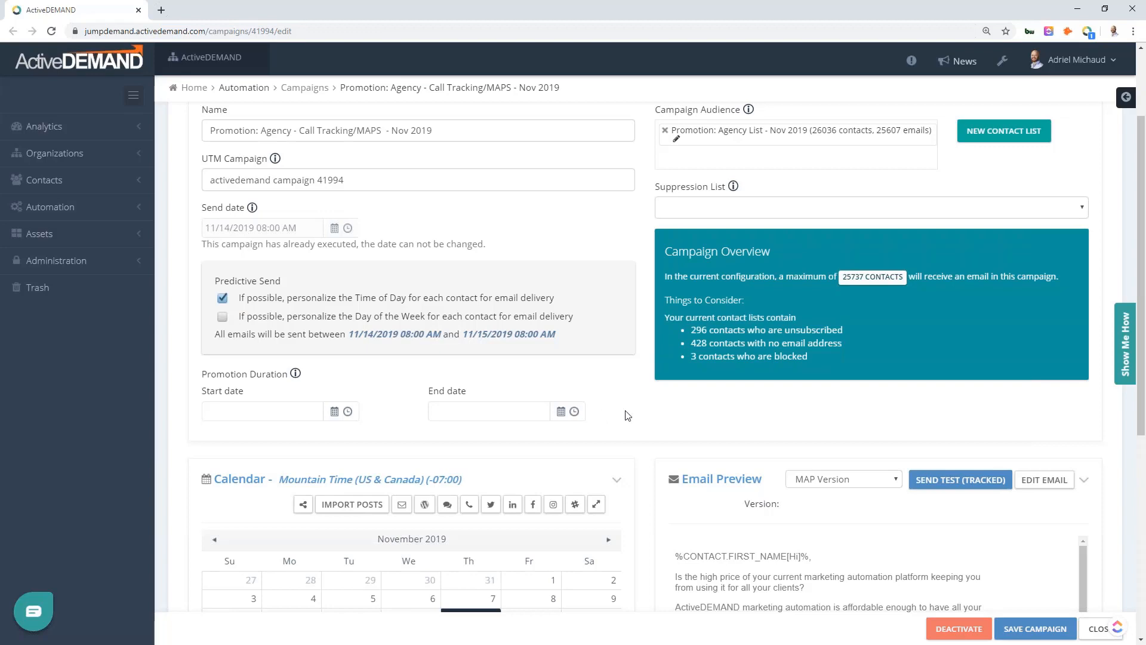
pyautogui.scroll(-6, 627, 412)
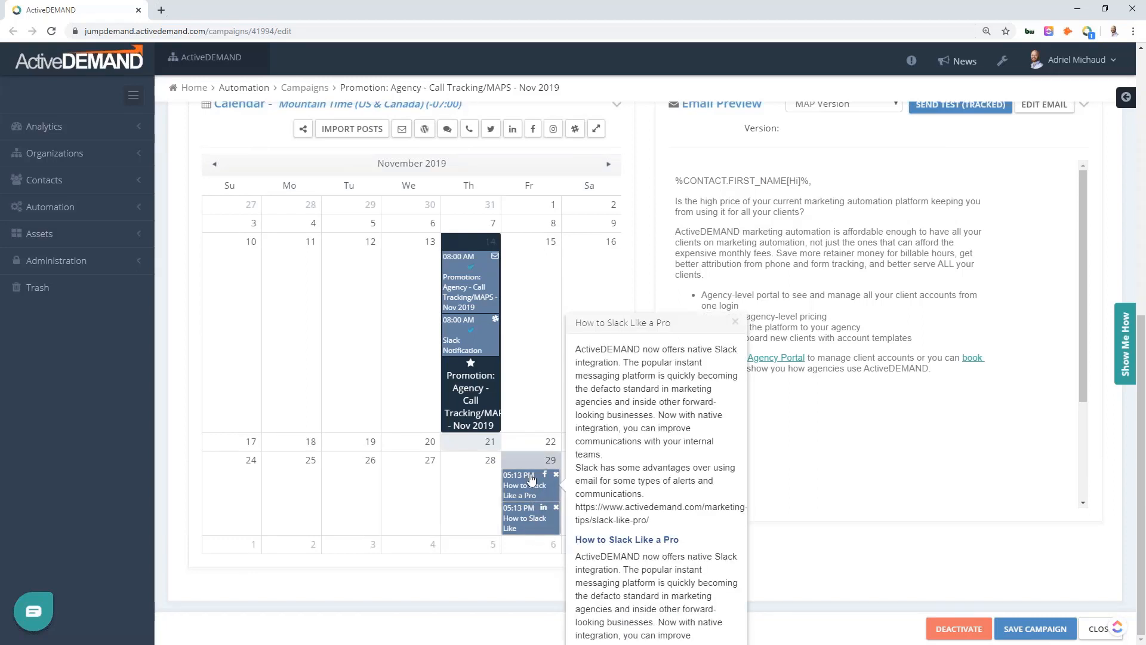
pyautogui.moveTo(535, 533)
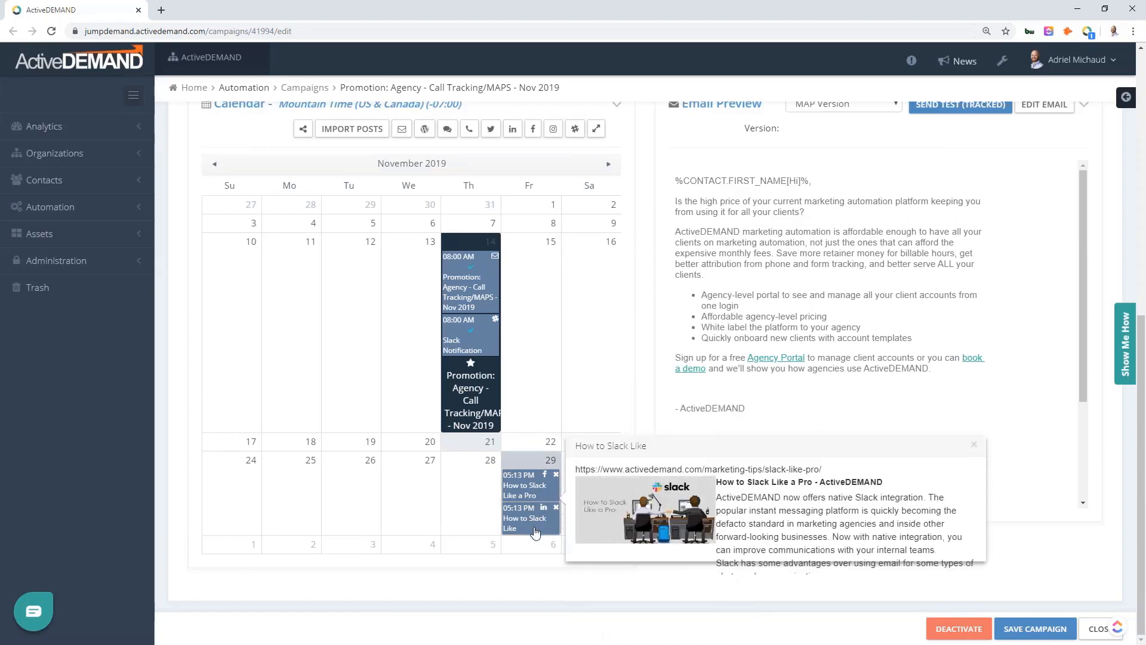
pyautogui.moveTo(526, 494)
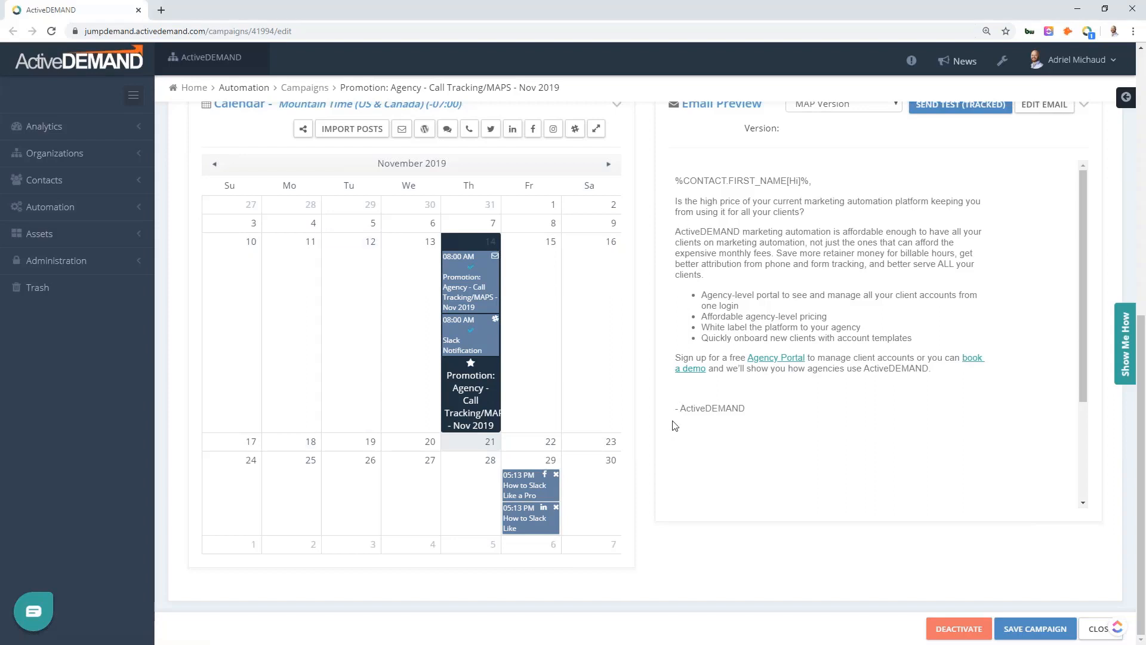
pyautogui.click(525, 485)
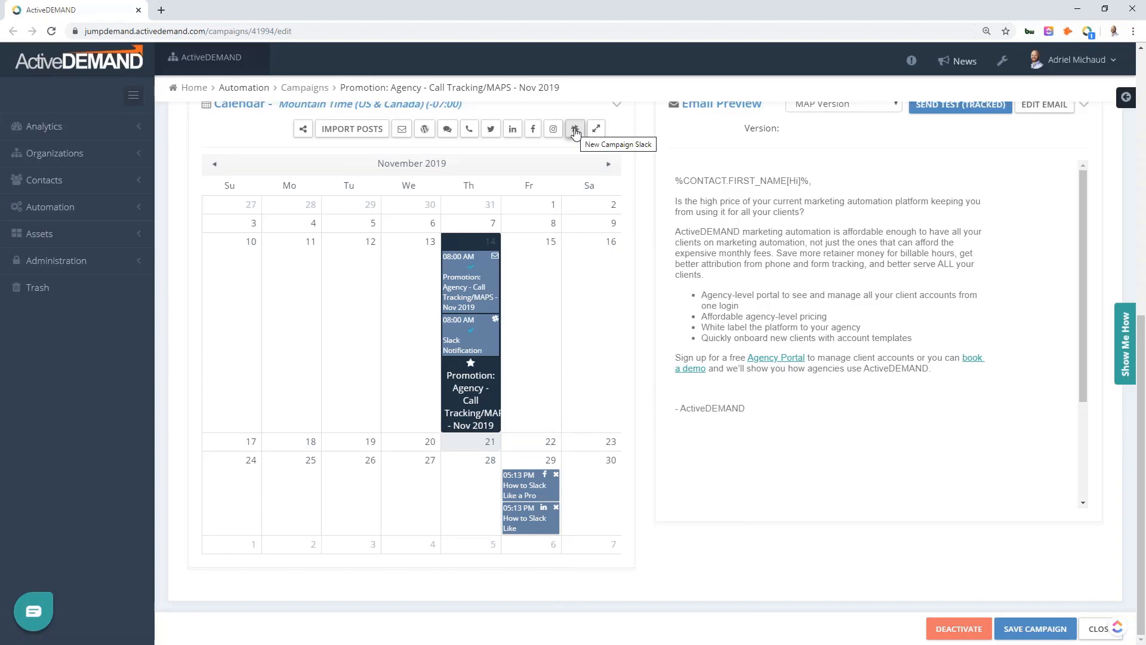
# Add a Slack message step to the campaign calendar for 11/29/2019 05:00 PM and name it "slack notice"
pyautogui.moveTo(575, 133); pyautogui.dragTo(531, 464)
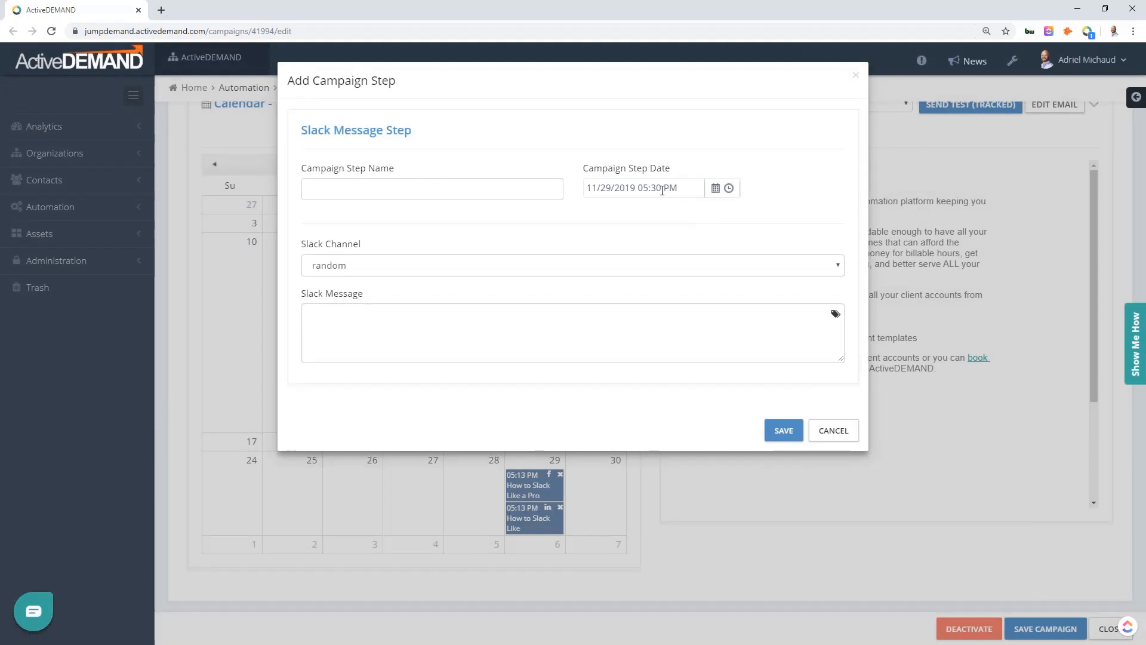
pyautogui.moveTo(661, 188); pyautogui.dragTo(653, 185)
pyautogui.write('00')
pyautogui.click(506, 194)
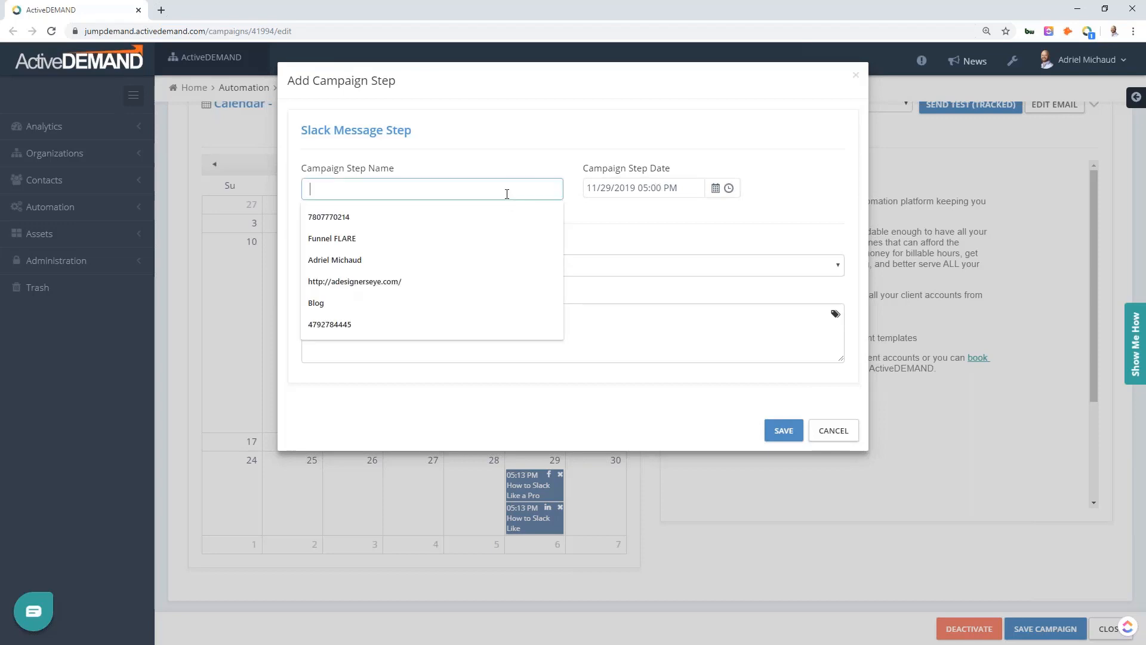
pyautogui.write('slack notice')
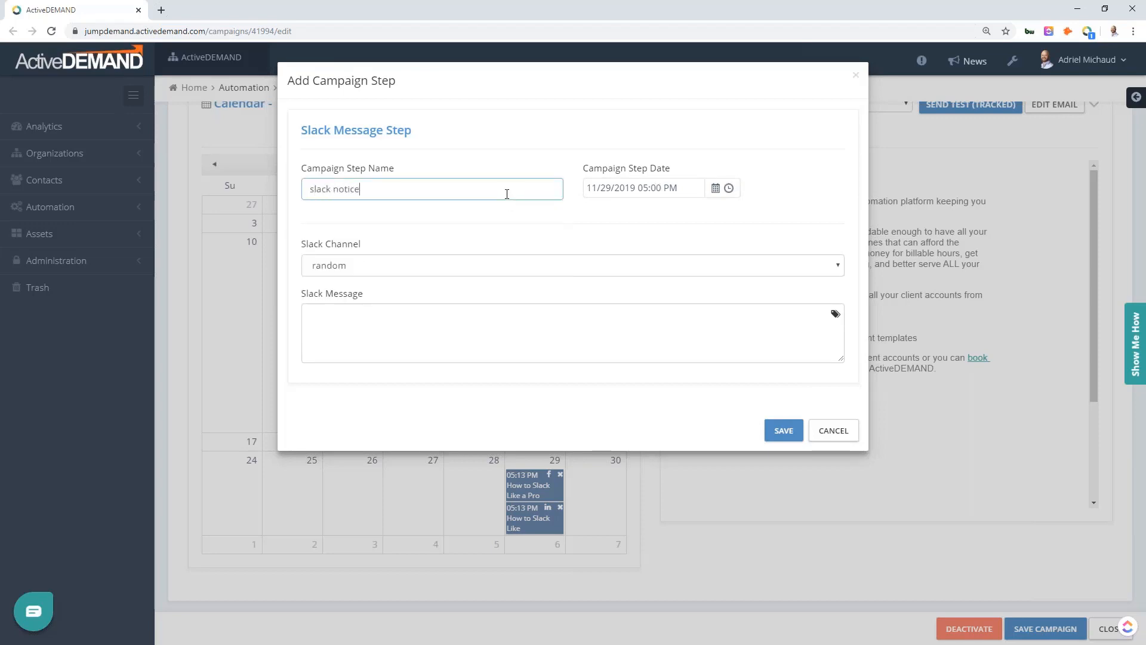
# Set the Slack step's channel to marketing, enter the message "Our Slack like a pro posts are going out", and save it
pyautogui.click(469, 266)
pyautogui.press('m')
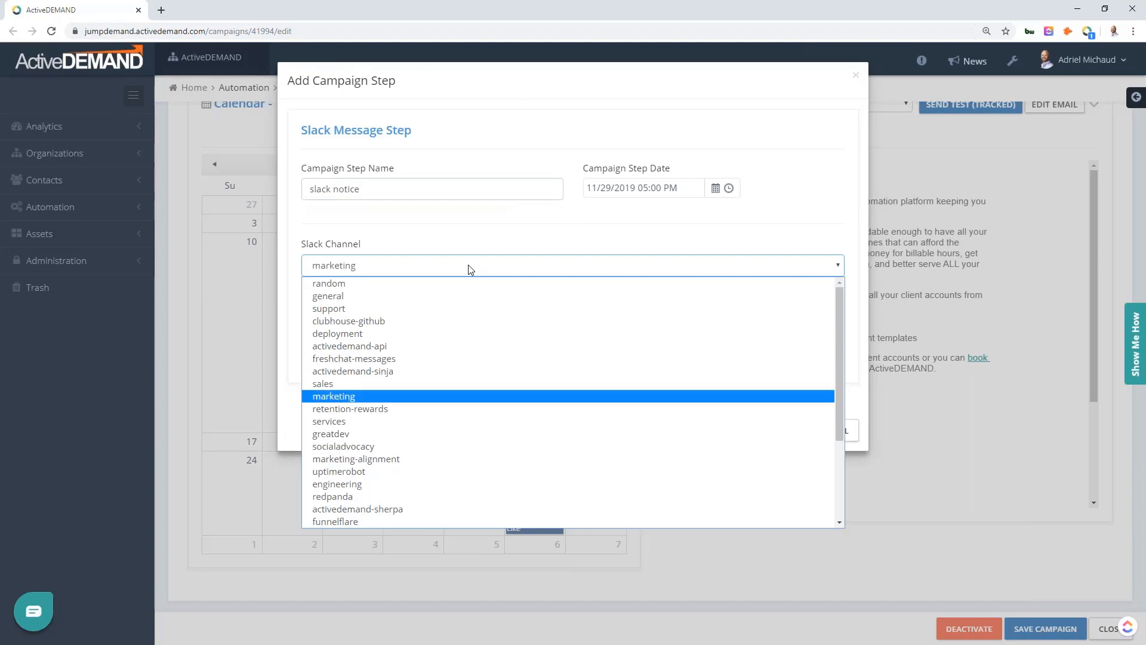
pyautogui.press('Return')
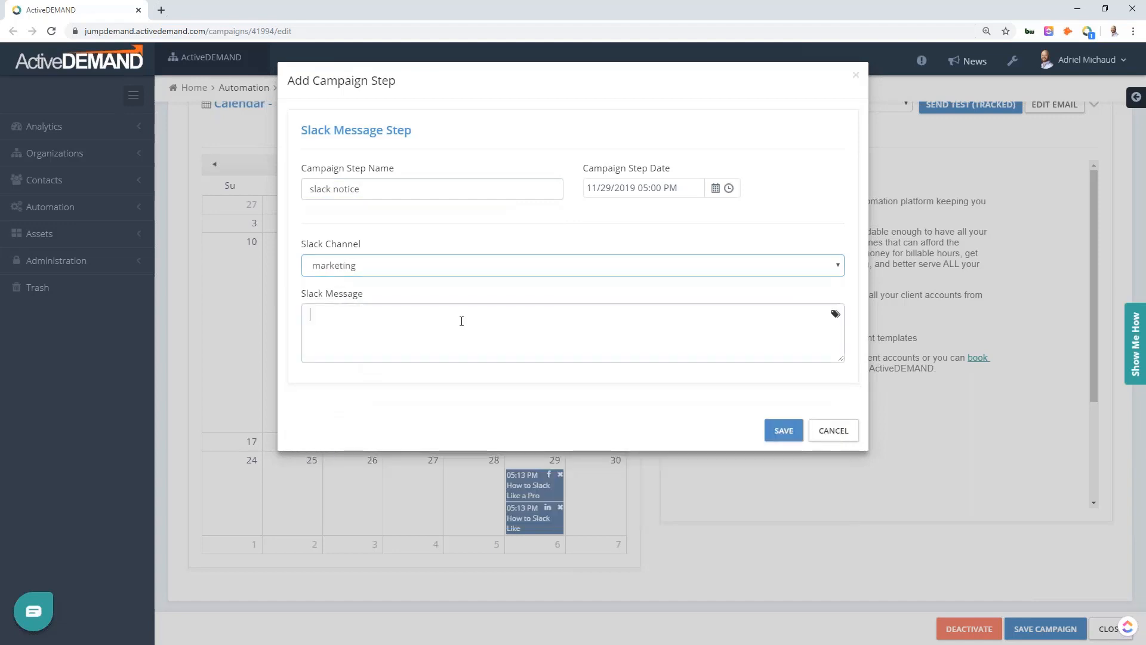
pyautogui.write('Our ')
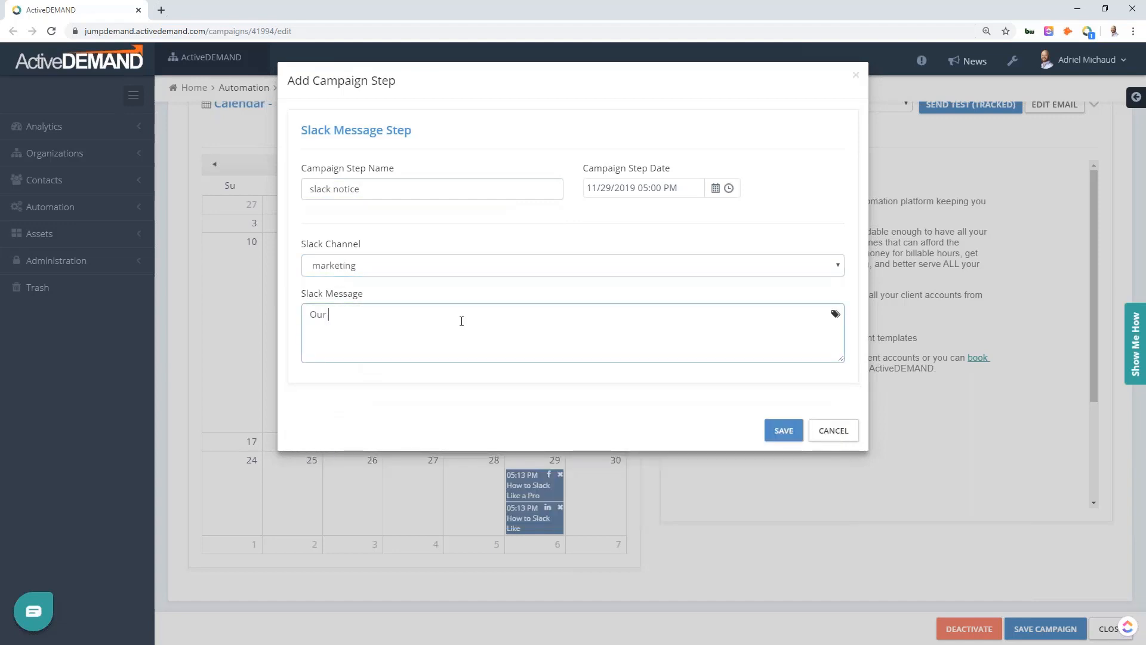
pyautogui.write('Slack like a pro posts are going out')
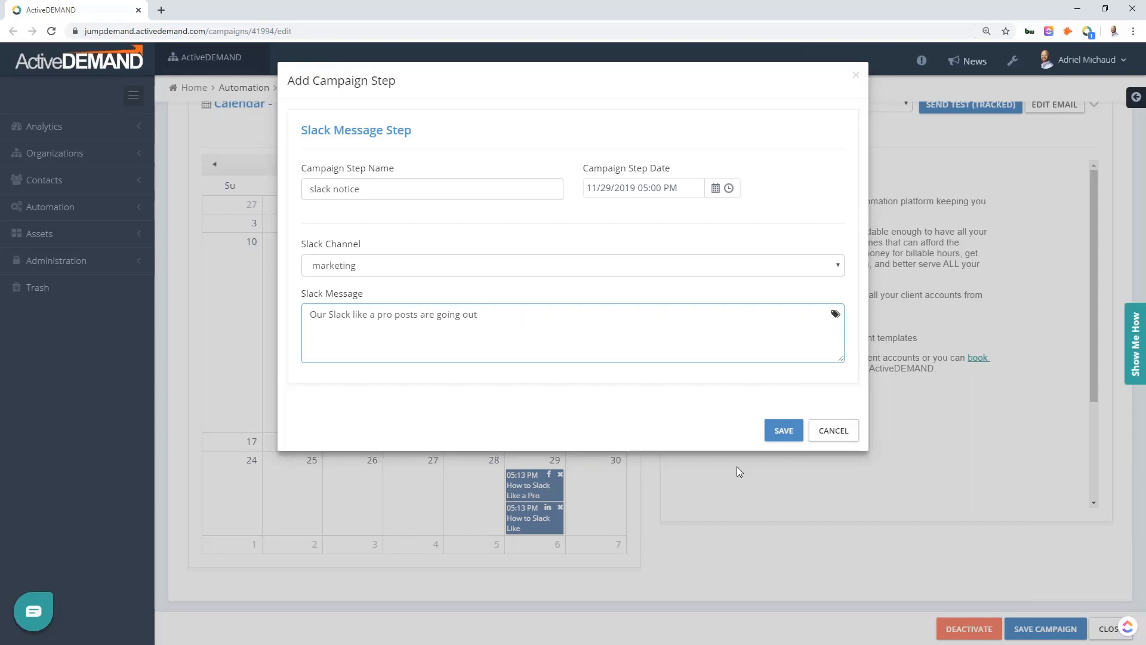
pyautogui.click(783, 430)
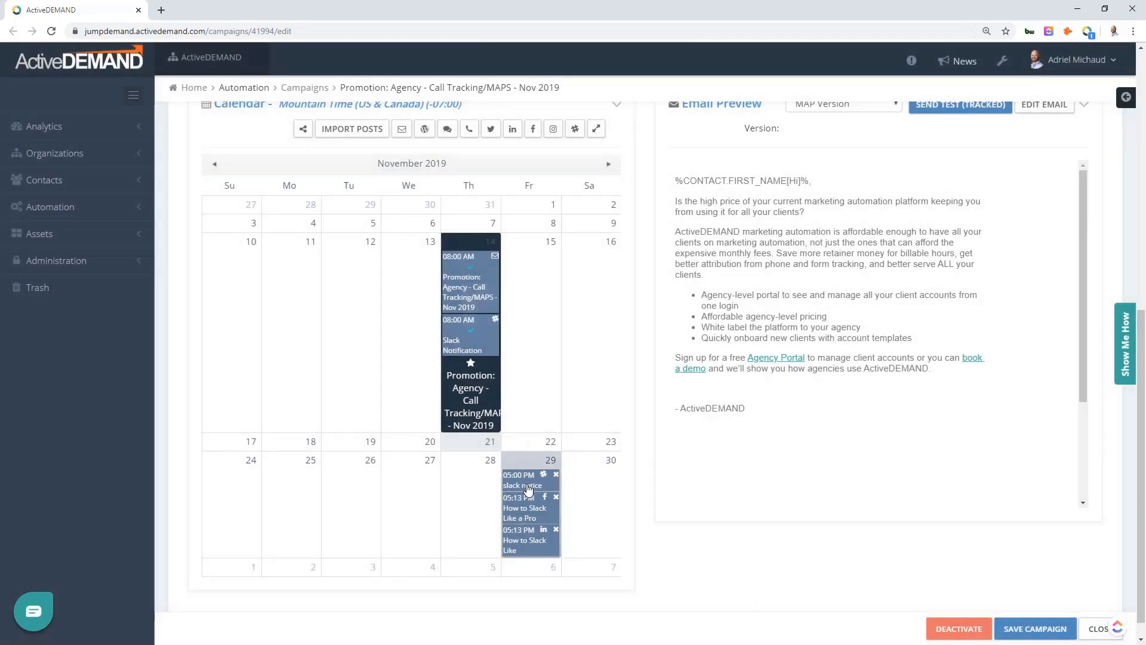
pyautogui.moveTo(529, 486)
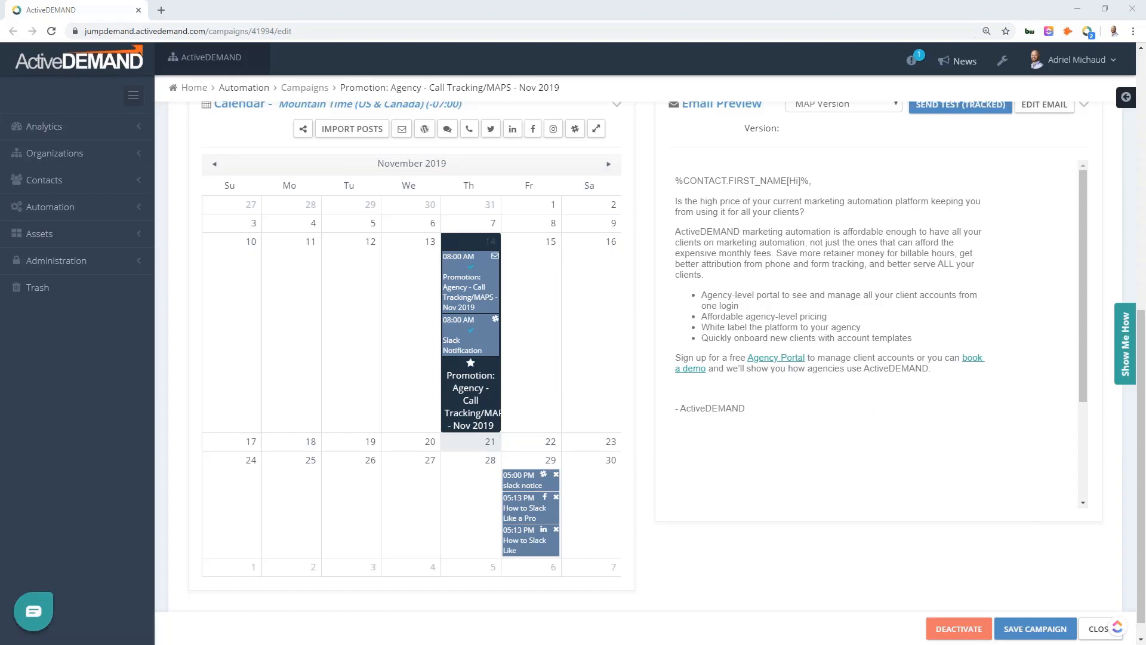
# In the After the Claim workflow, add a Slack Message action below "Is Appointment?" and connect it to that condition's negative output
pyautogui.scroll(1, 601, 391)
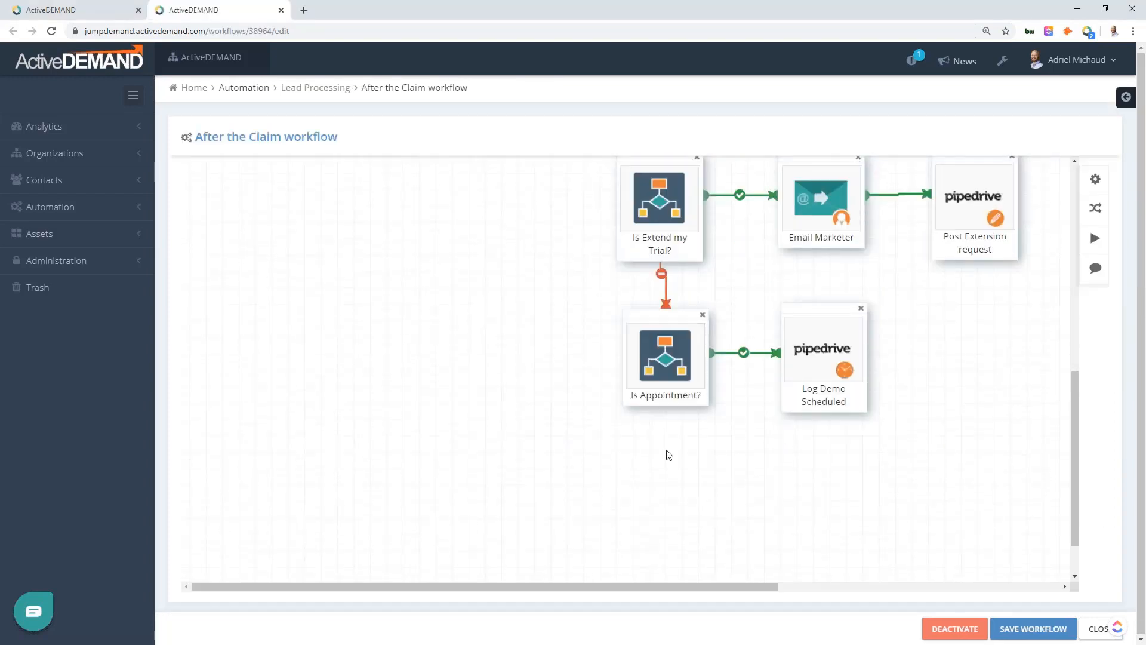
pyautogui.moveTo(675, 587); pyautogui.dragTo(753, 586)
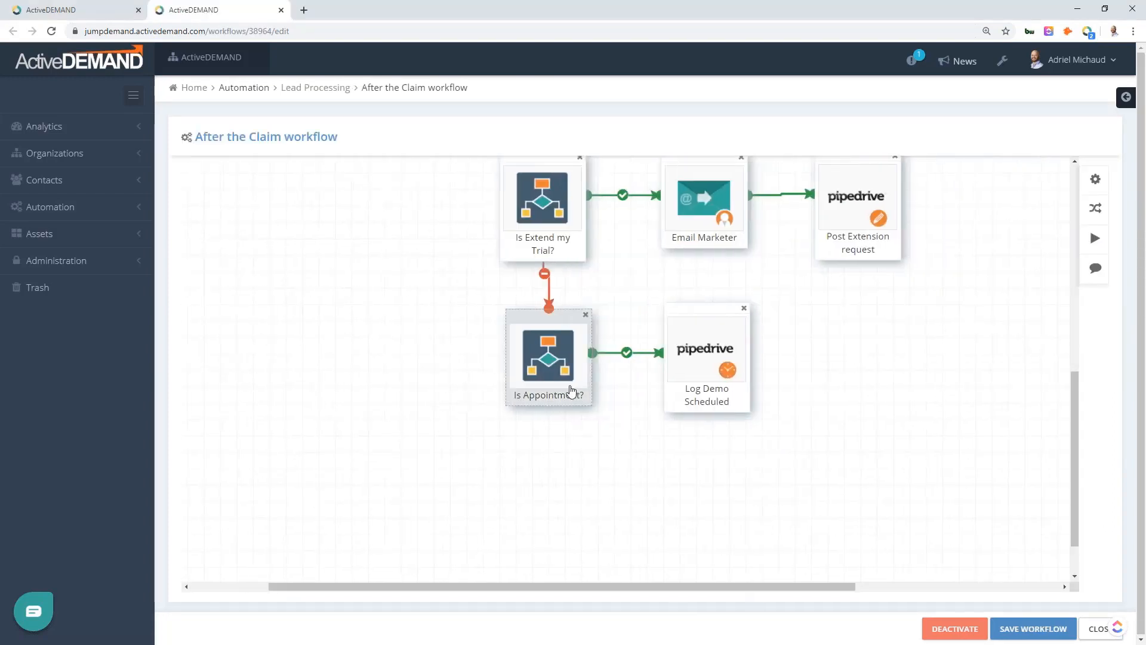
pyautogui.scroll(-1, 698, 330)
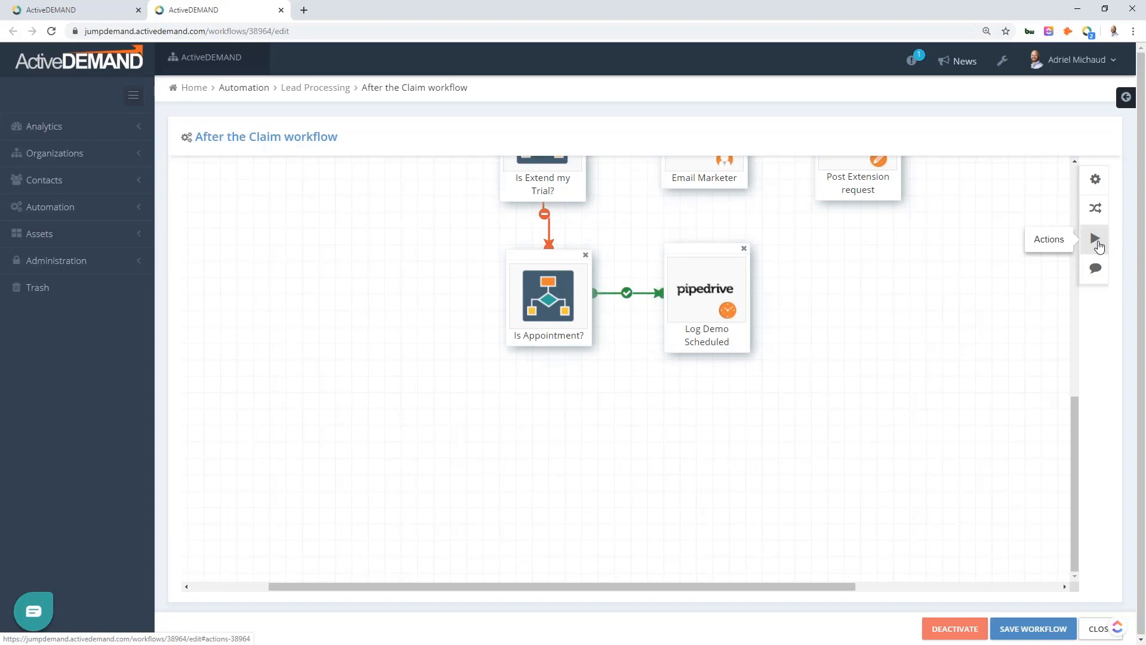
pyautogui.click(1098, 245)
pyautogui.scroll(-5, 877, 304)
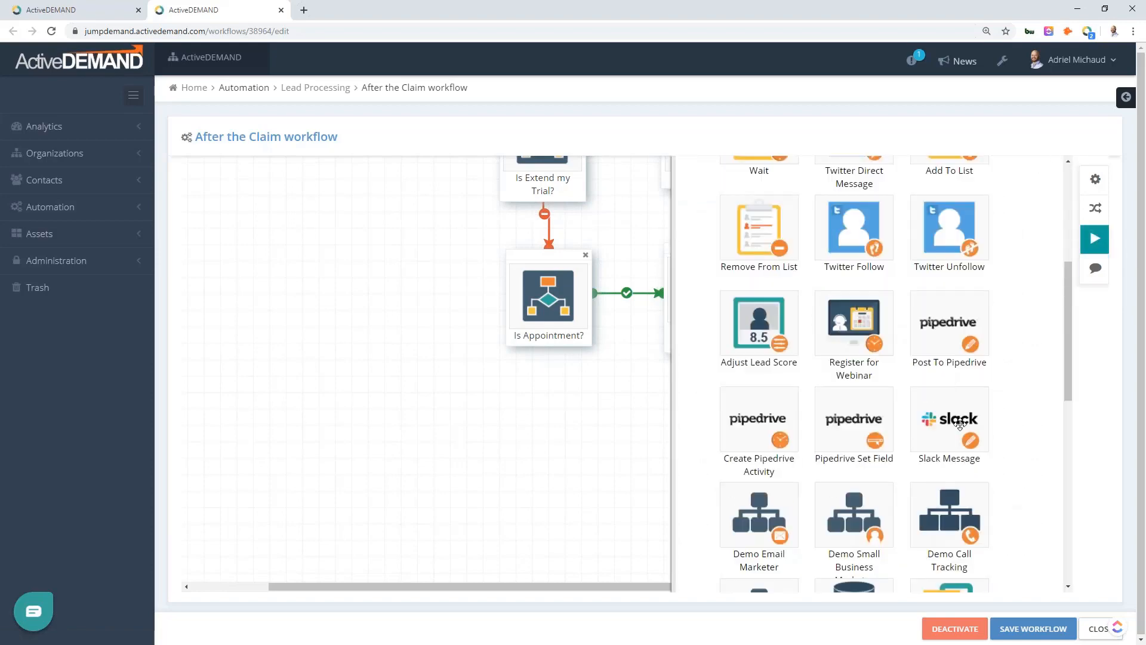
pyautogui.moveTo(960, 425); pyautogui.dragTo(570, 444)
pyautogui.click(592, 454)
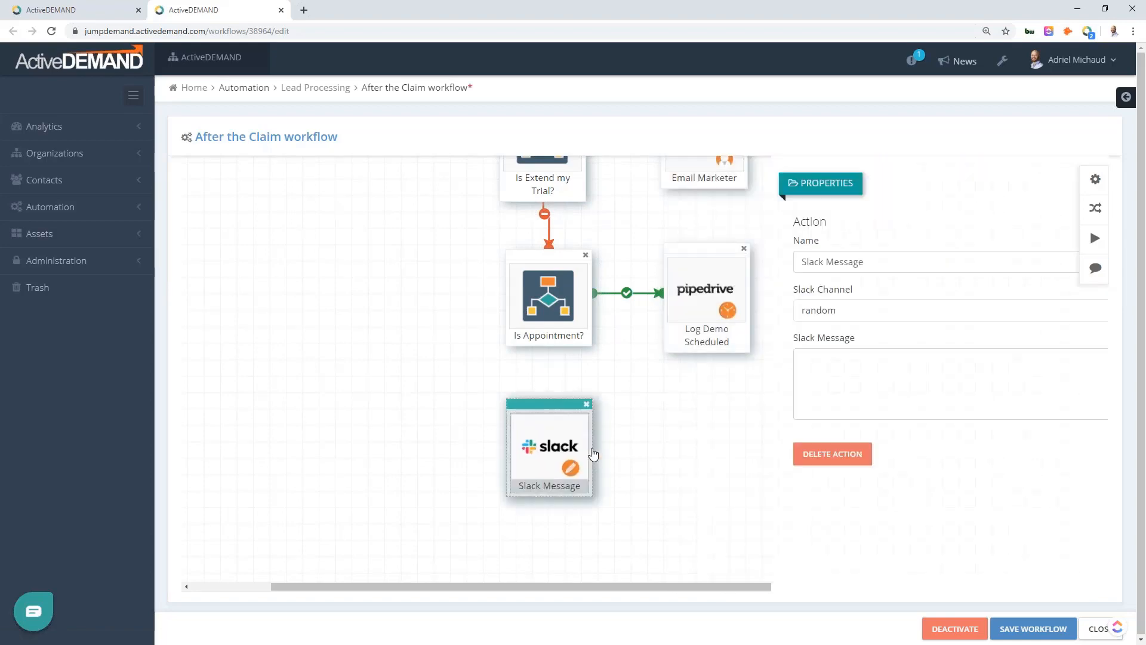
pyautogui.click(380, 415)
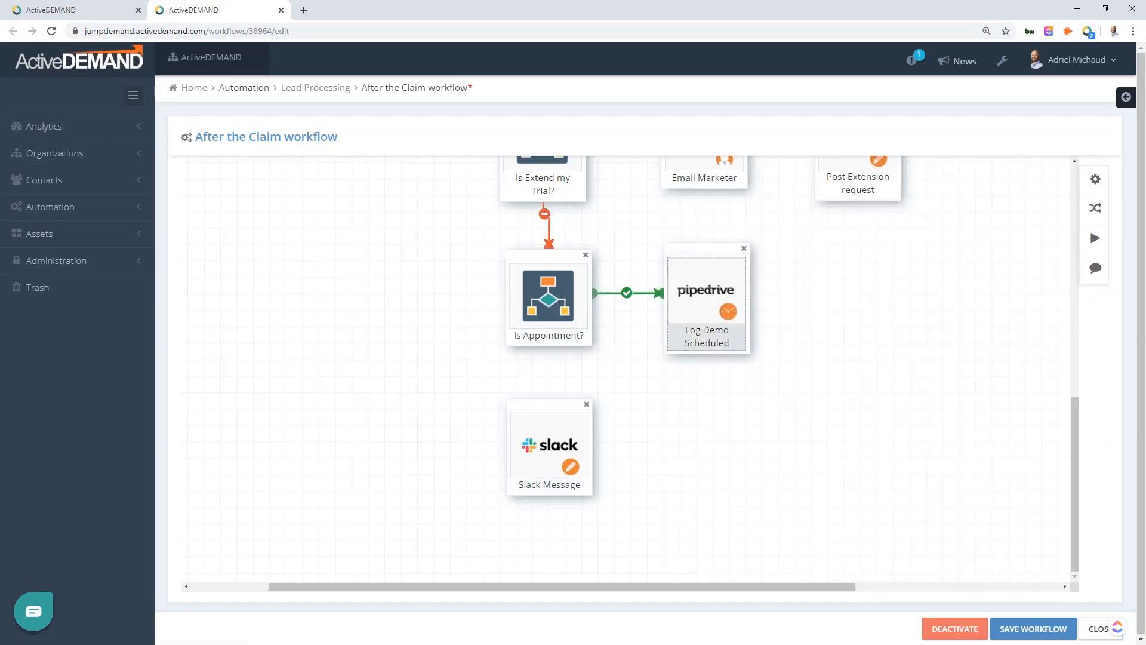
pyautogui.moveTo(548, 347); pyautogui.dragTo(567, 441)
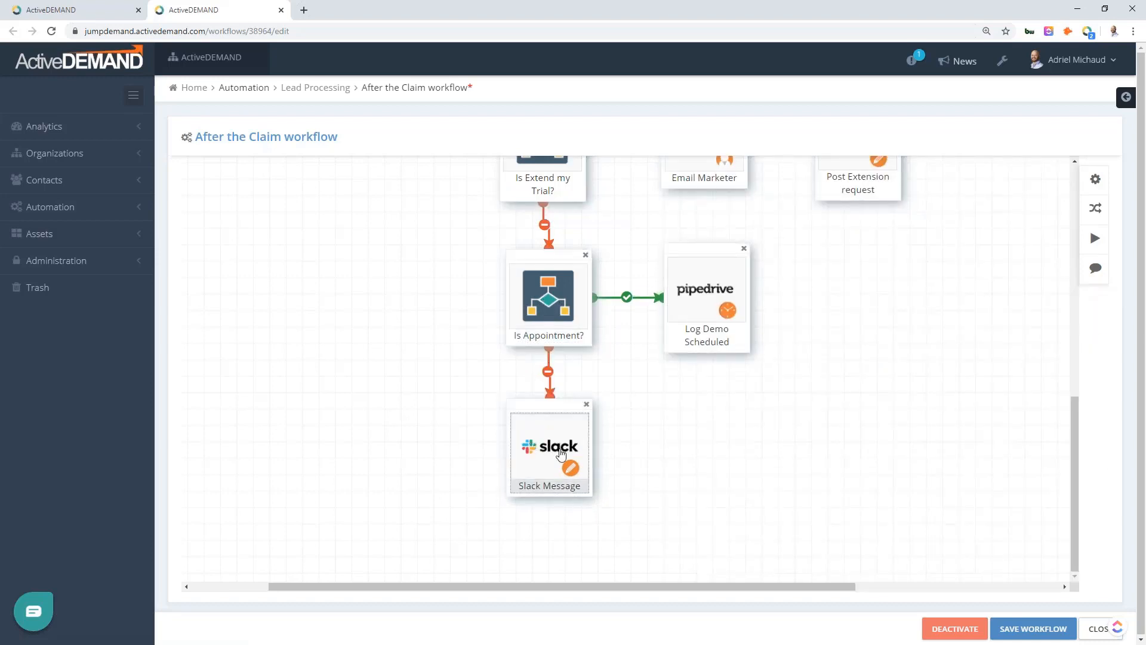
# Rename the new Slack Message action "Catch All" and set its Slack channel to marketing
pyautogui.click(560, 454)
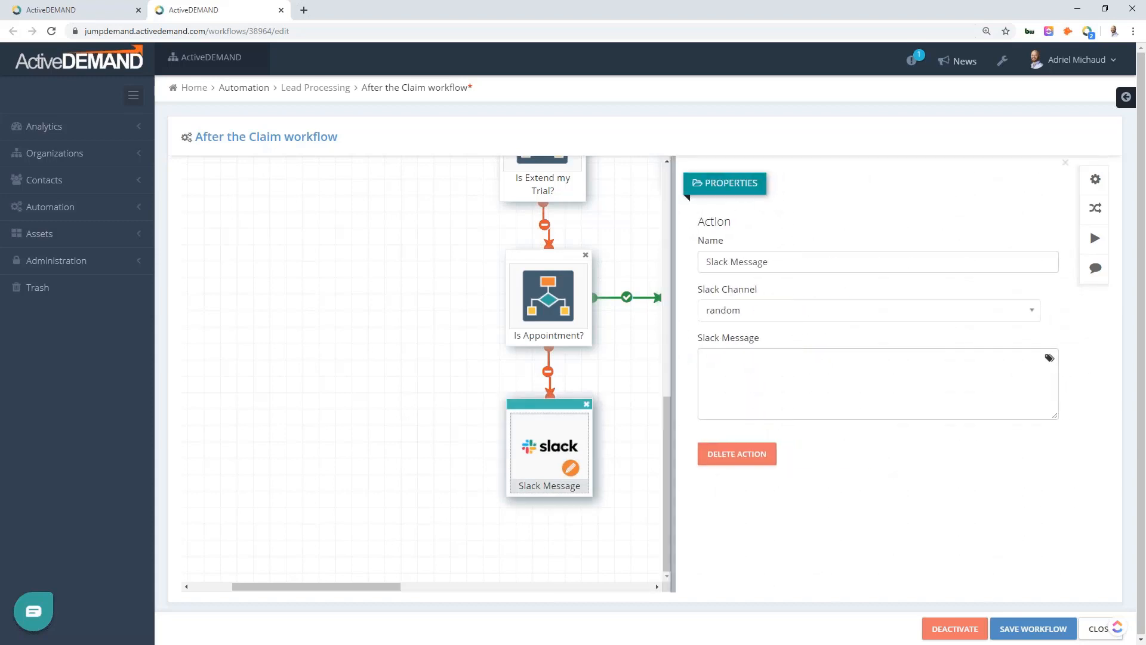
pyautogui.tripleClick(719, 264)
pyautogui.write('Catch All')
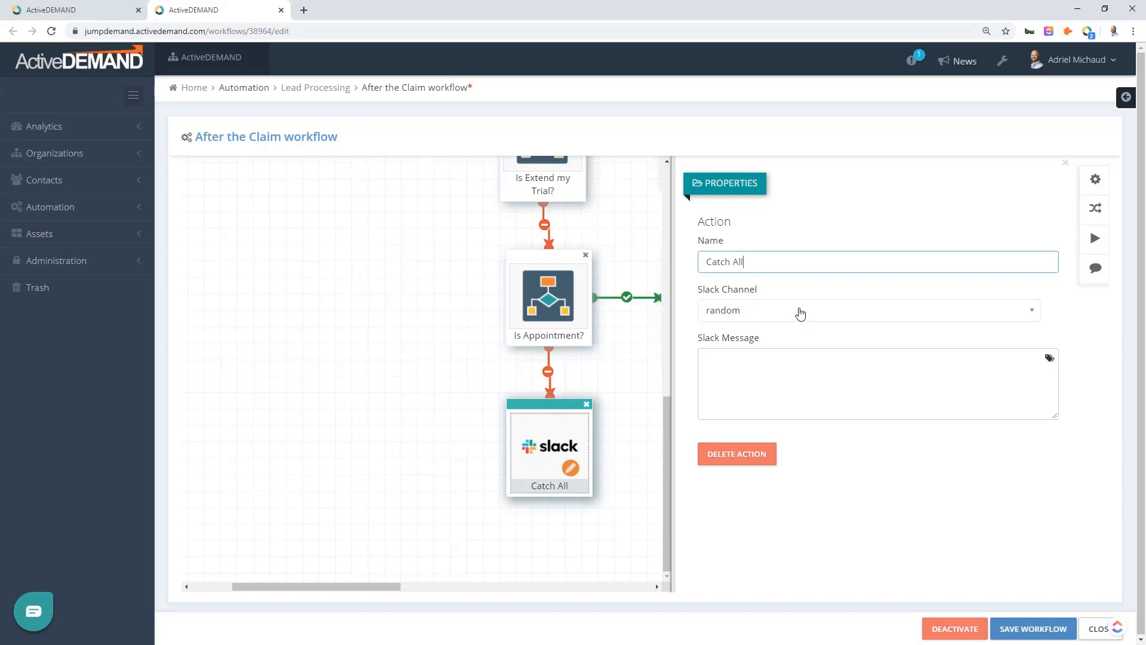
pyautogui.click(799, 312)
pyautogui.write('mark')
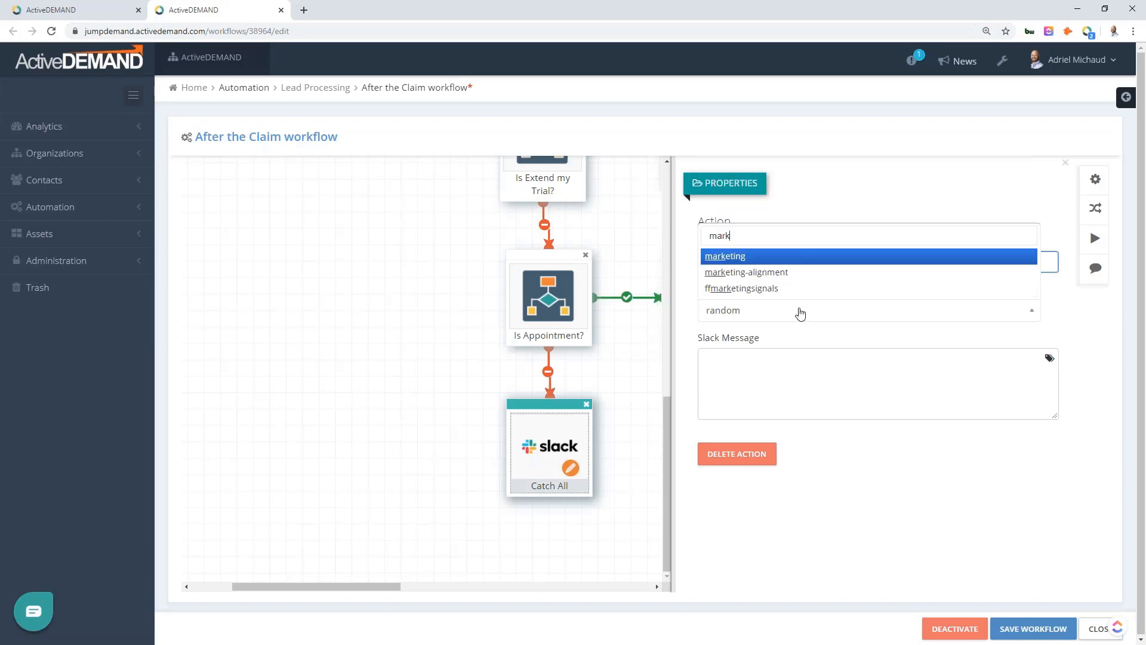
pyautogui.press('Return')
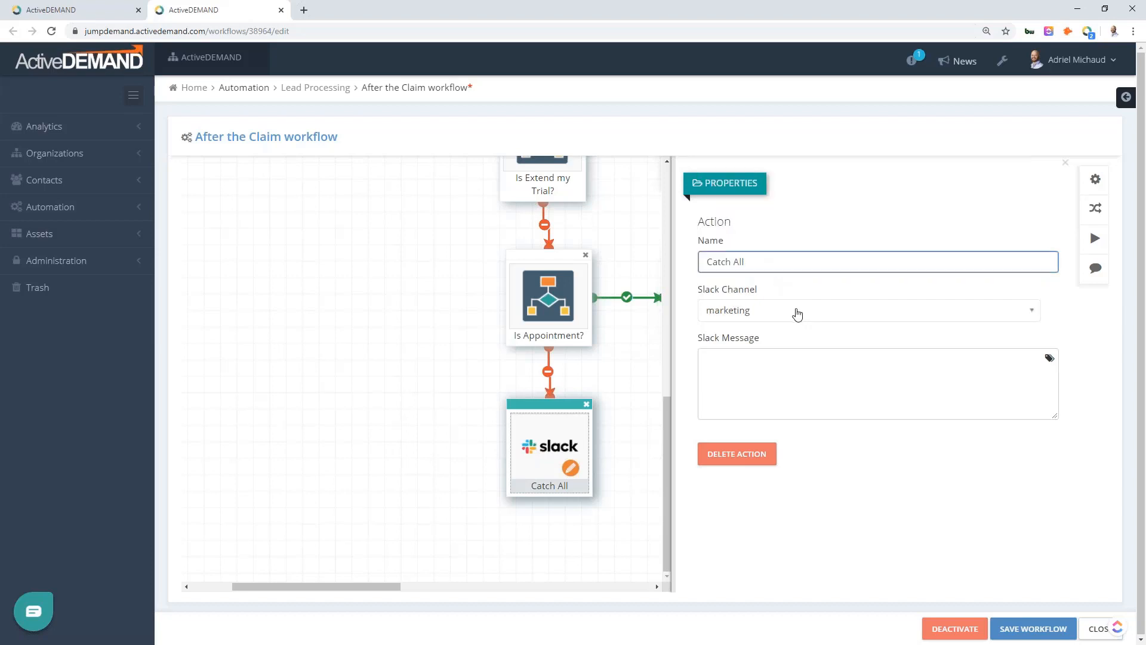
# Write "Our after the claim workflow got to the catch all." as the Catch All action's Slack message, followed by a new line
pyautogui.click(772, 386)
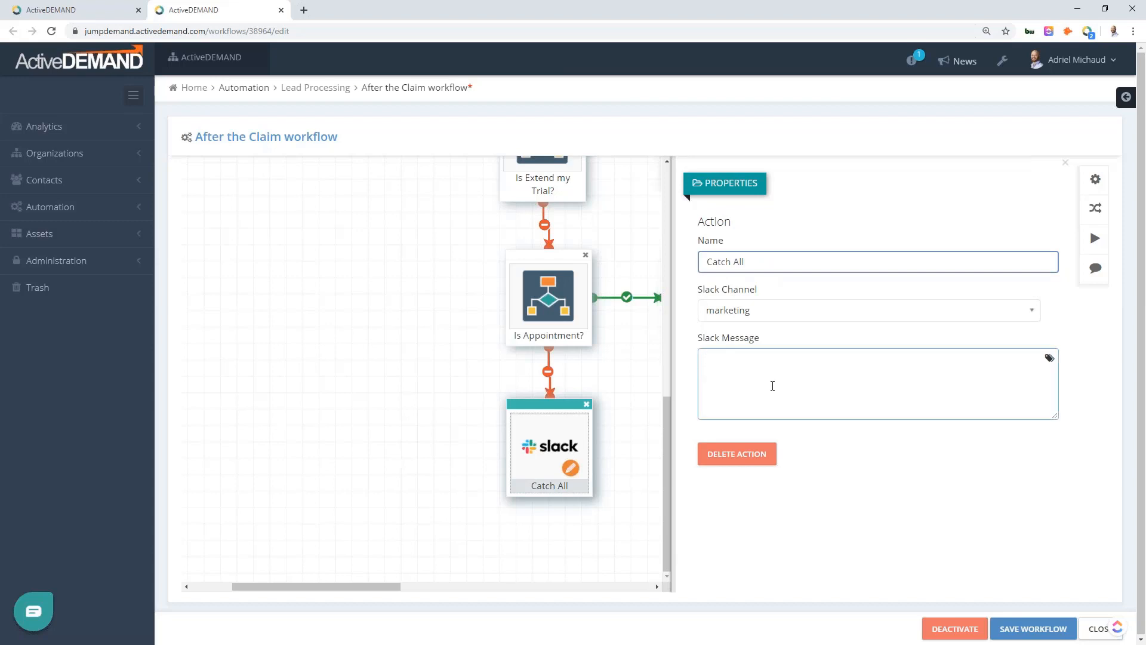
pyautogui.write('Our after the claim workfolow got to t')
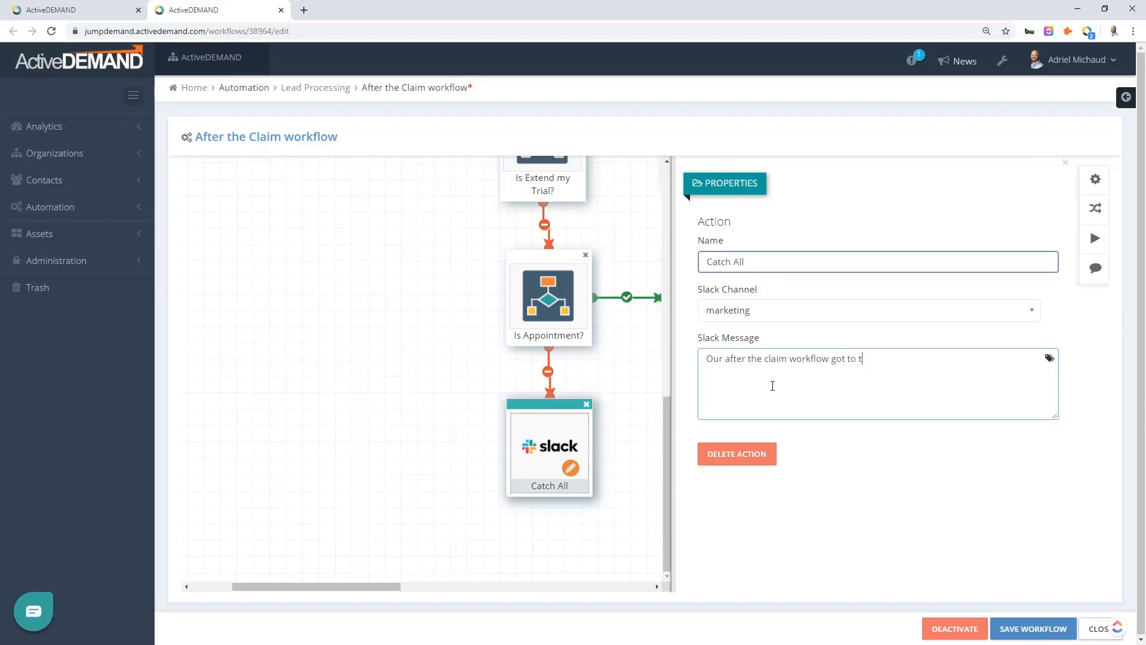
pyautogui.write('he catch all.')
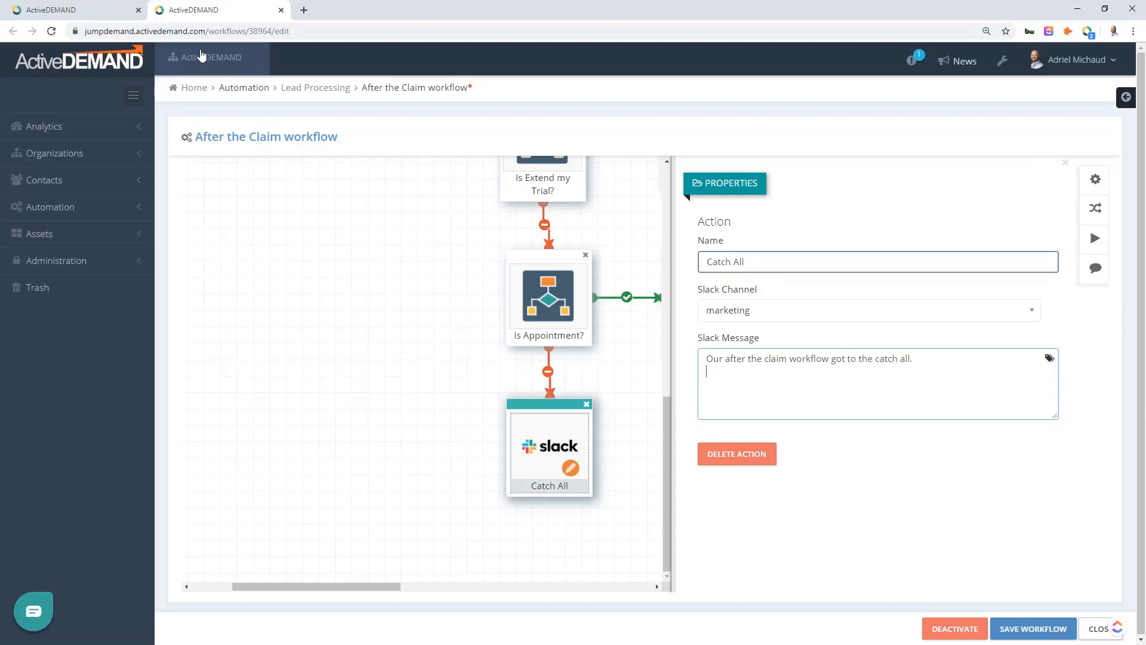
pyautogui.click(205, 57)
pyautogui.click(859, 358)
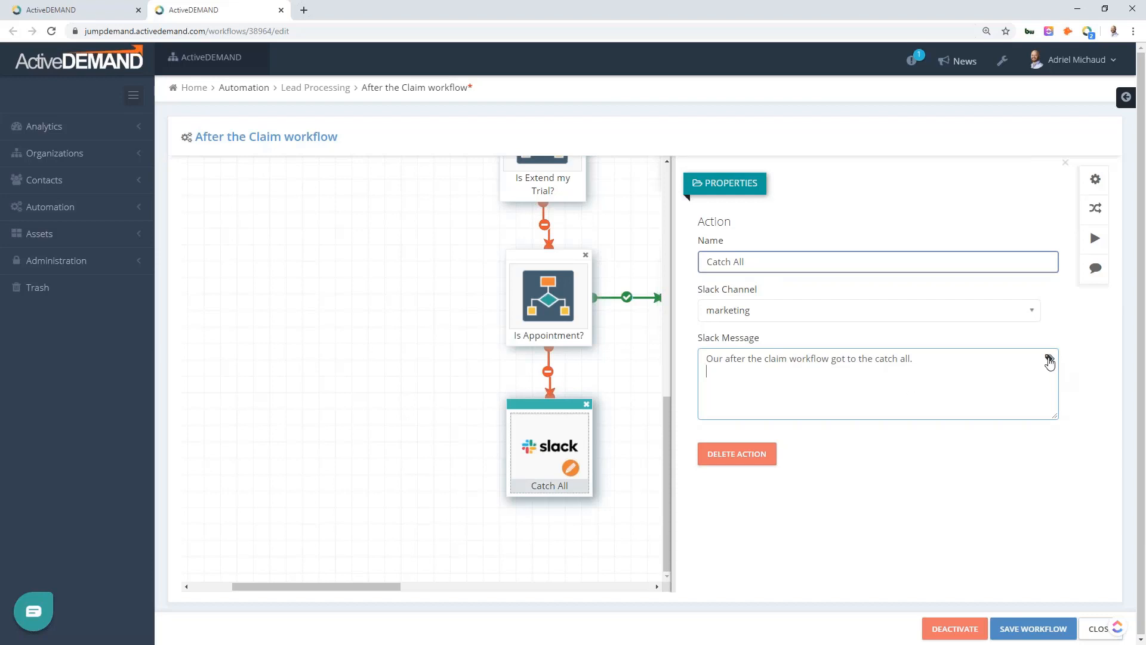
# Insert the Contact EDIT URL dynamic field on the second line of the Slack message
pyautogui.click(1050, 360)
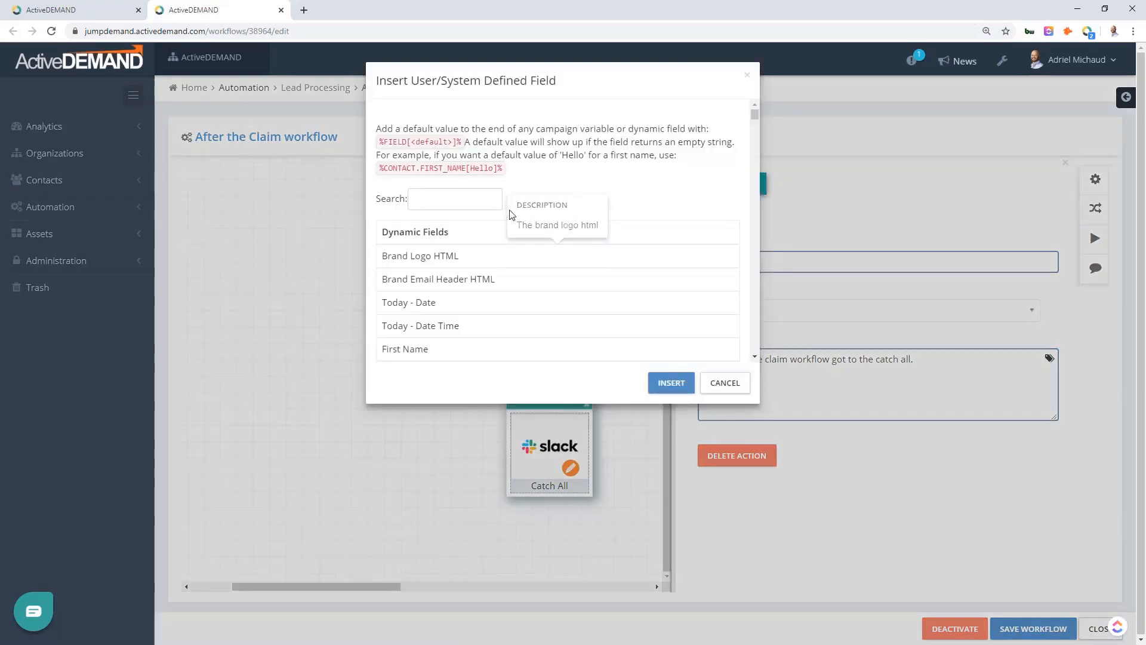
pyautogui.click(485, 201)
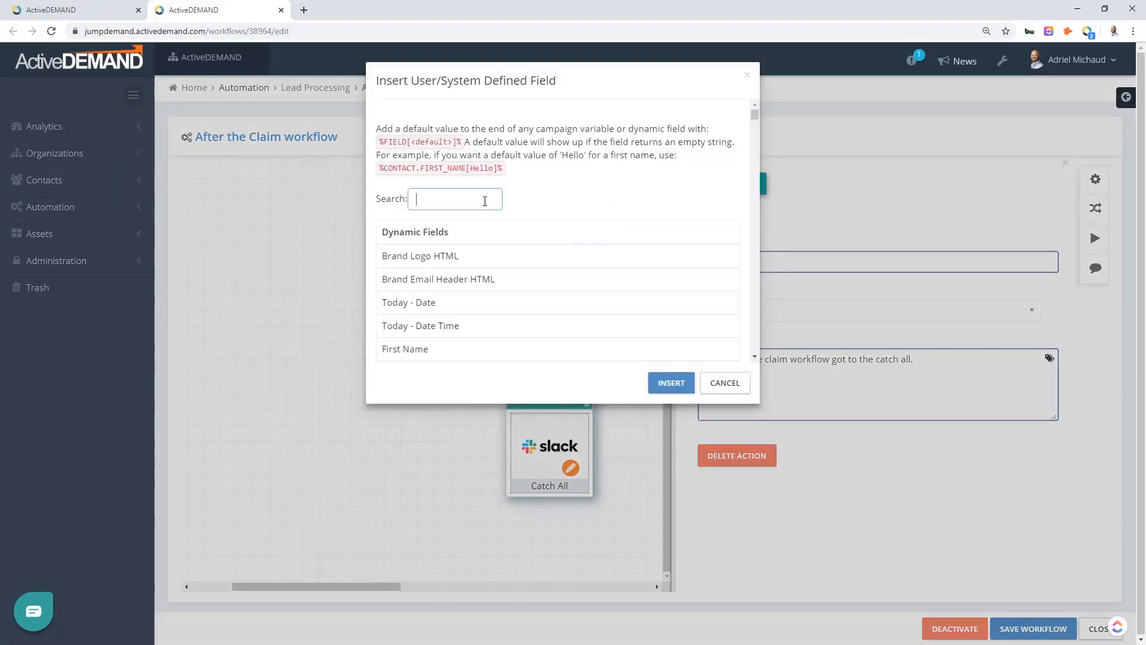
pyautogui.write('edit')
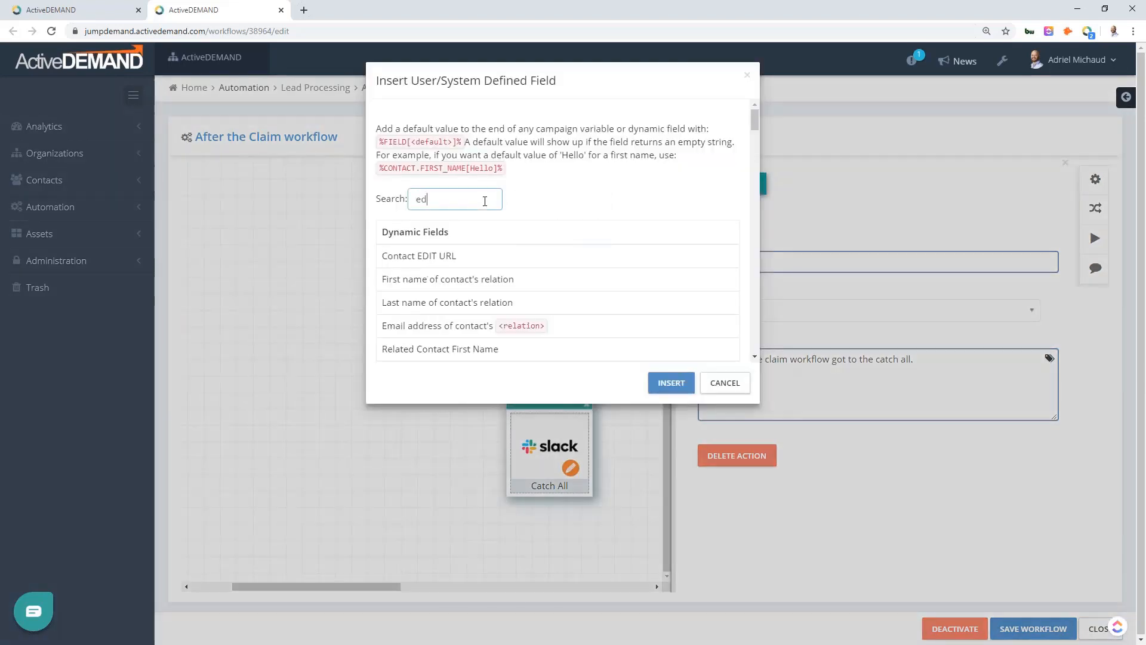
pyautogui.click(450, 257)
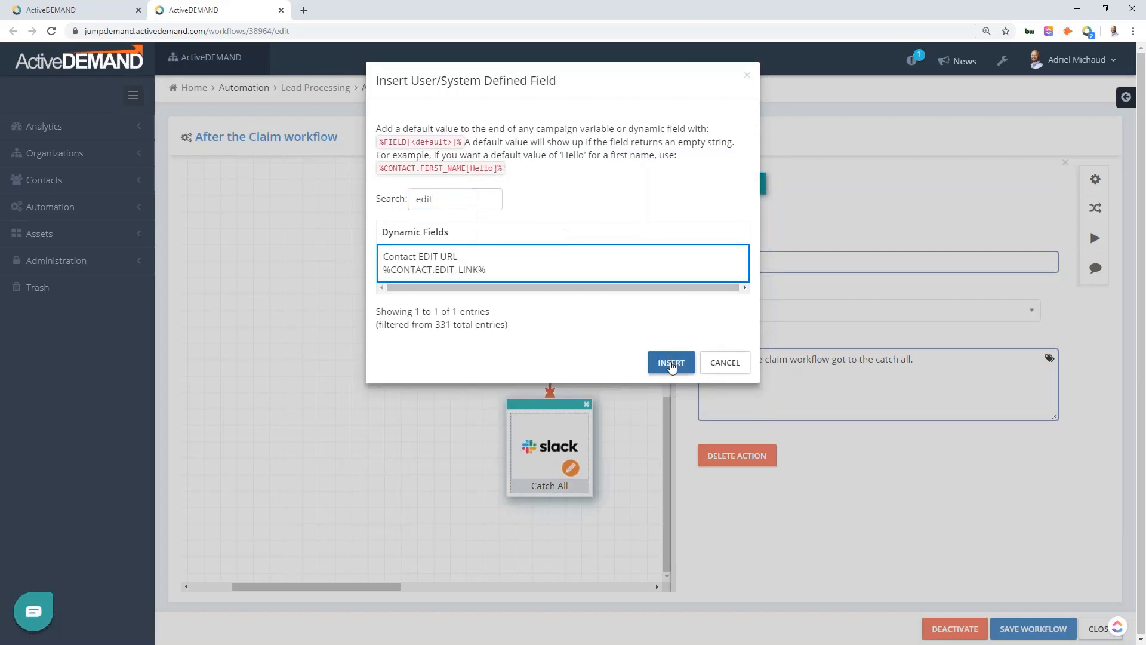
pyautogui.click(671, 336)
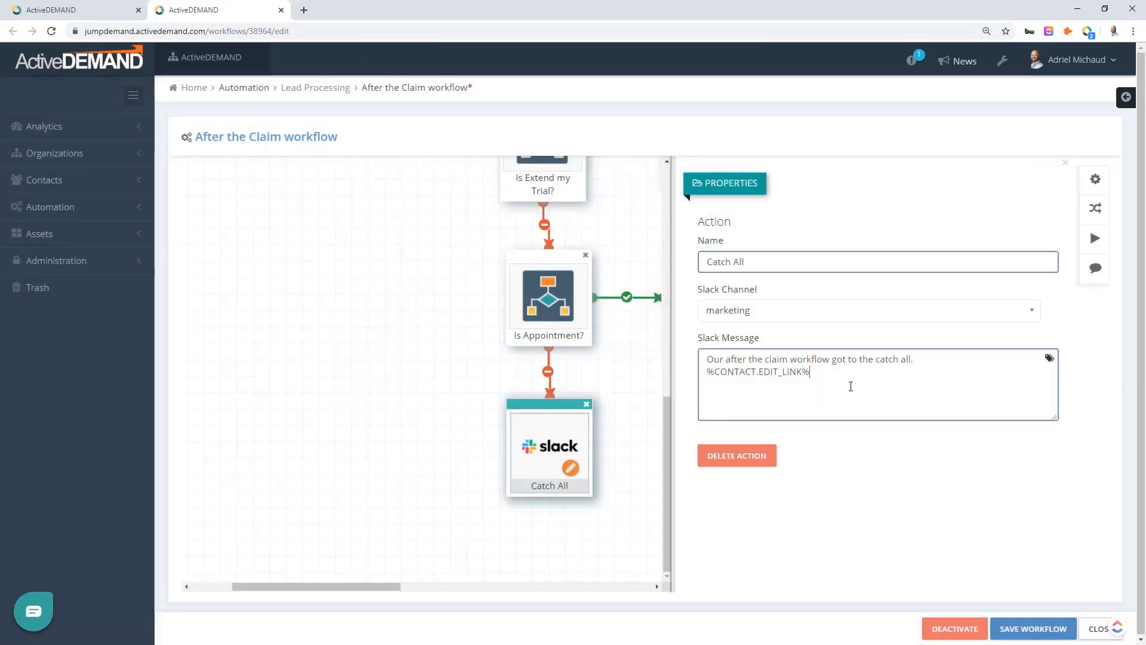
# Insert the Contact Full Name dynamic field on the third line of the Slack message and close the action's properties
pyautogui.click(1050, 358)
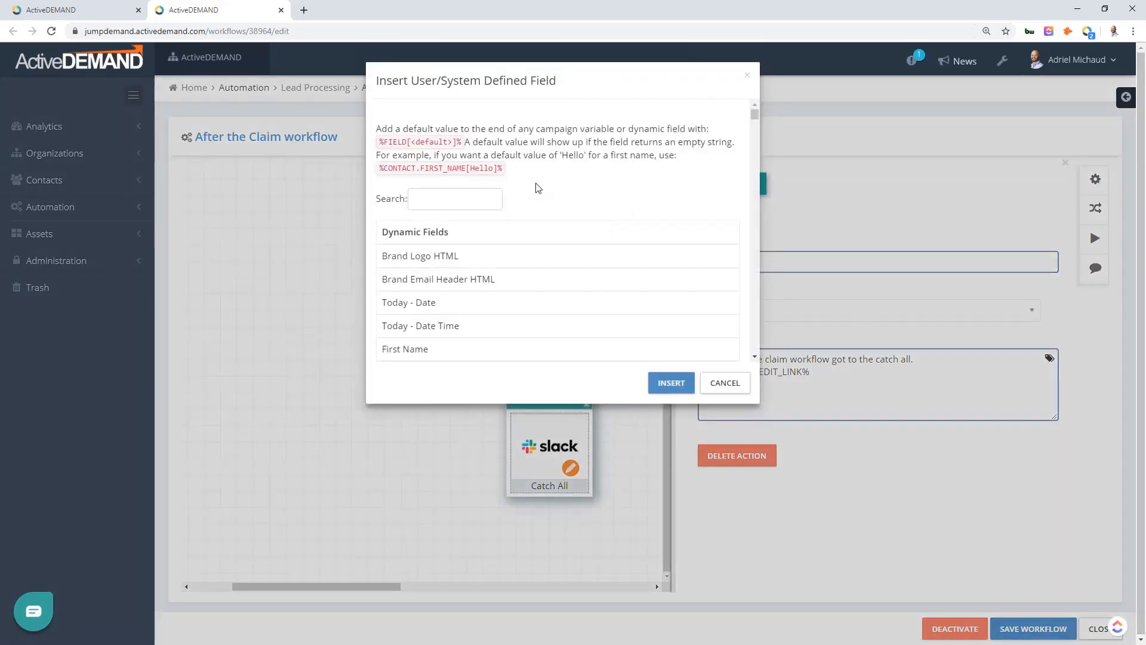
pyautogui.click(479, 207)
pyautogui.write('name')
pyautogui.click(507, 306)
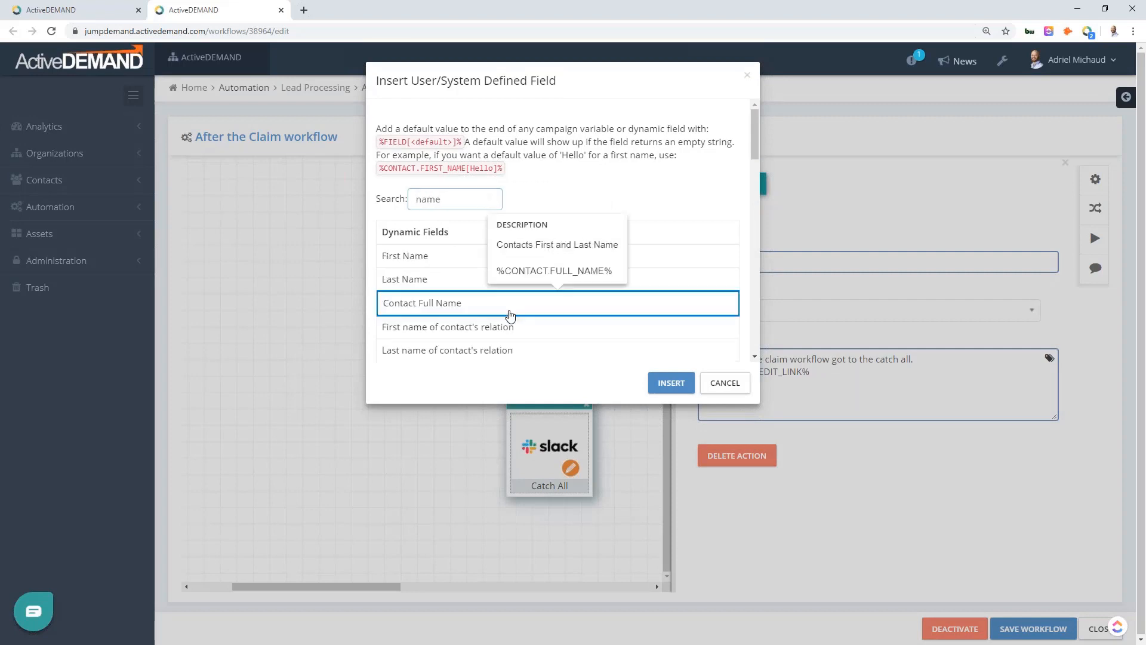
pyautogui.click(672, 384)
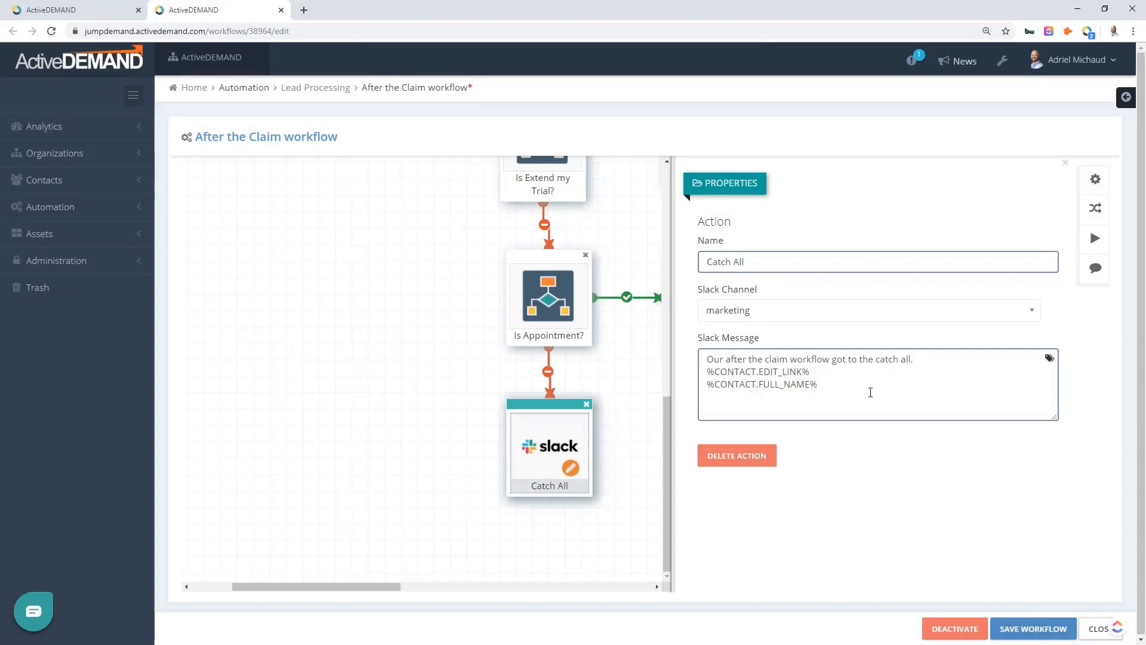
pyautogui.click(440, 425)
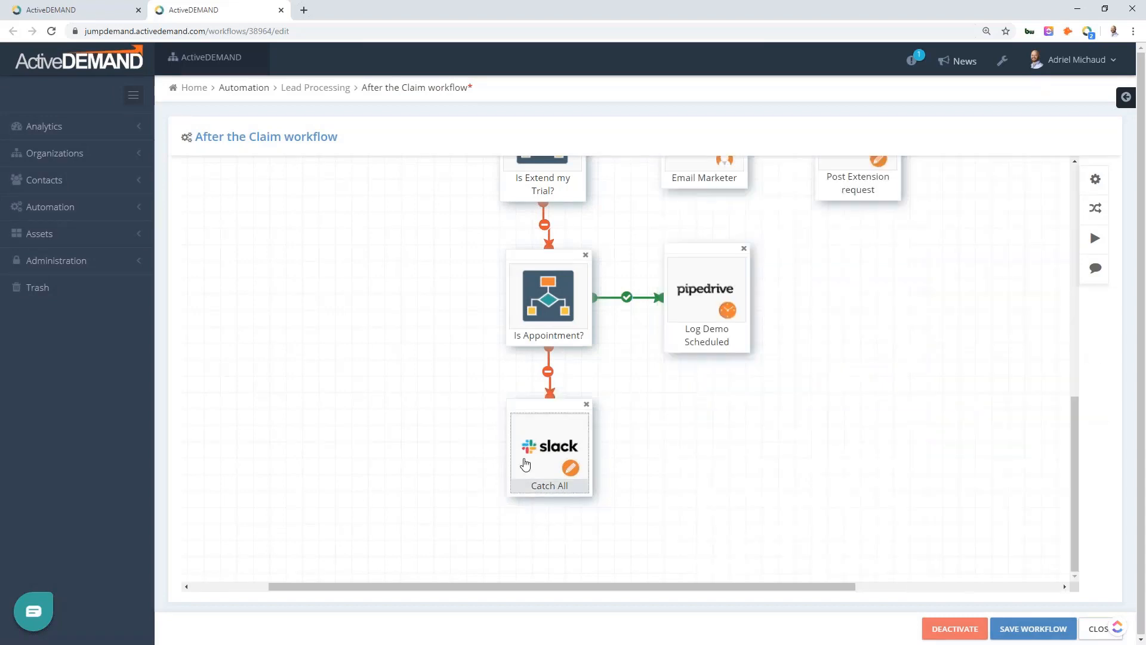
pyautogui.click(542, 441)
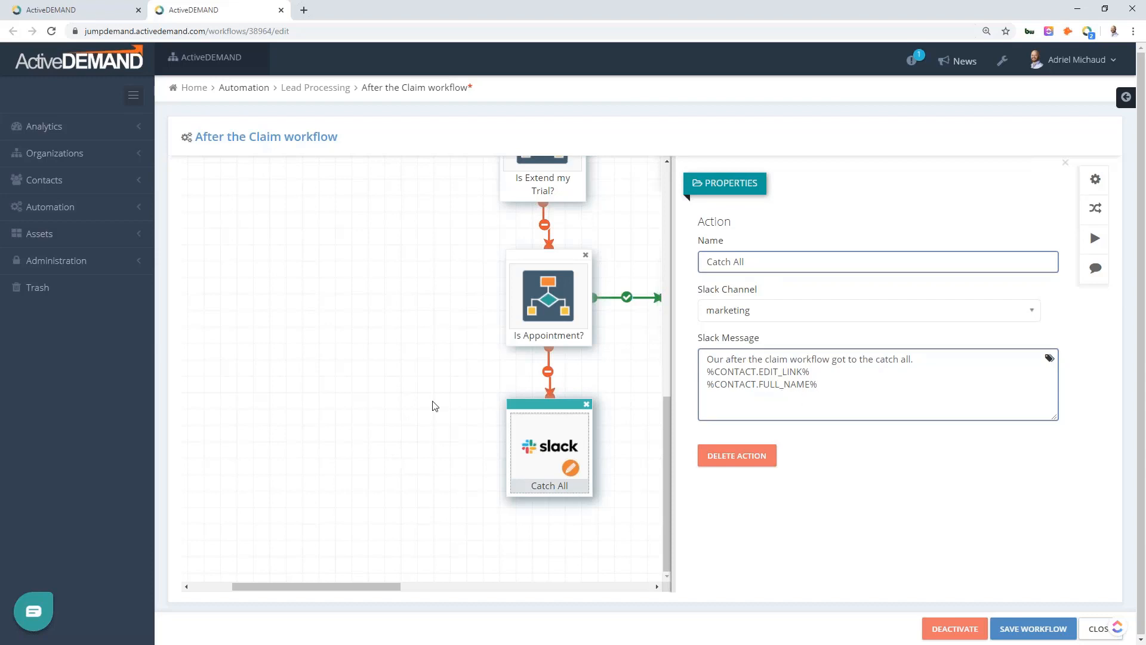
pyautogui.click(488, 409)
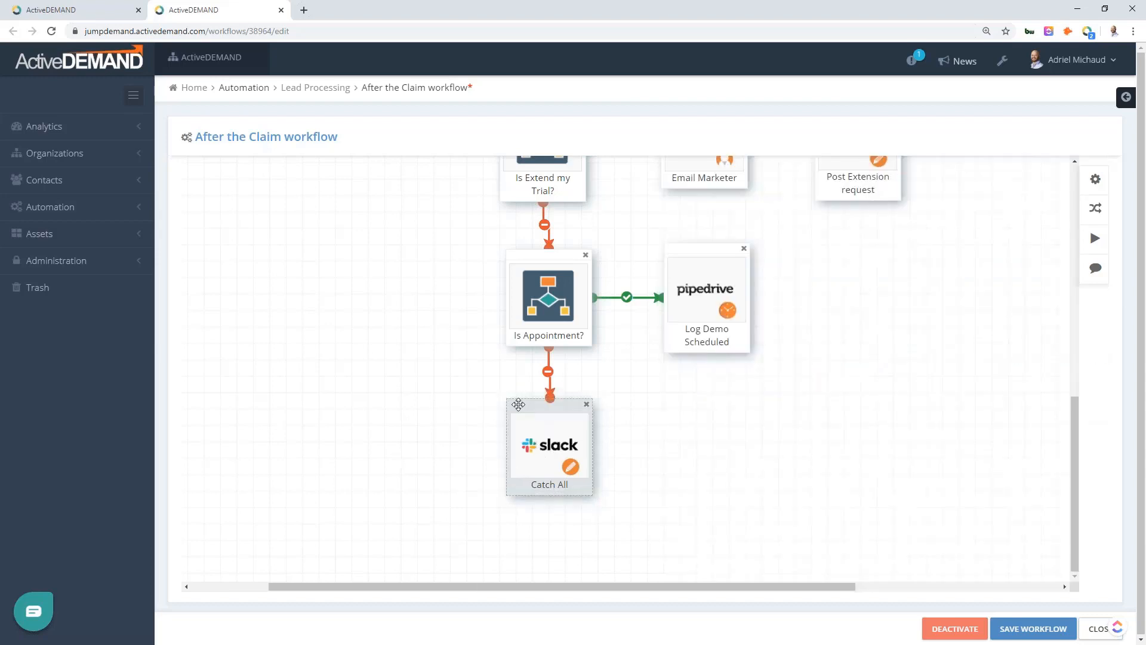